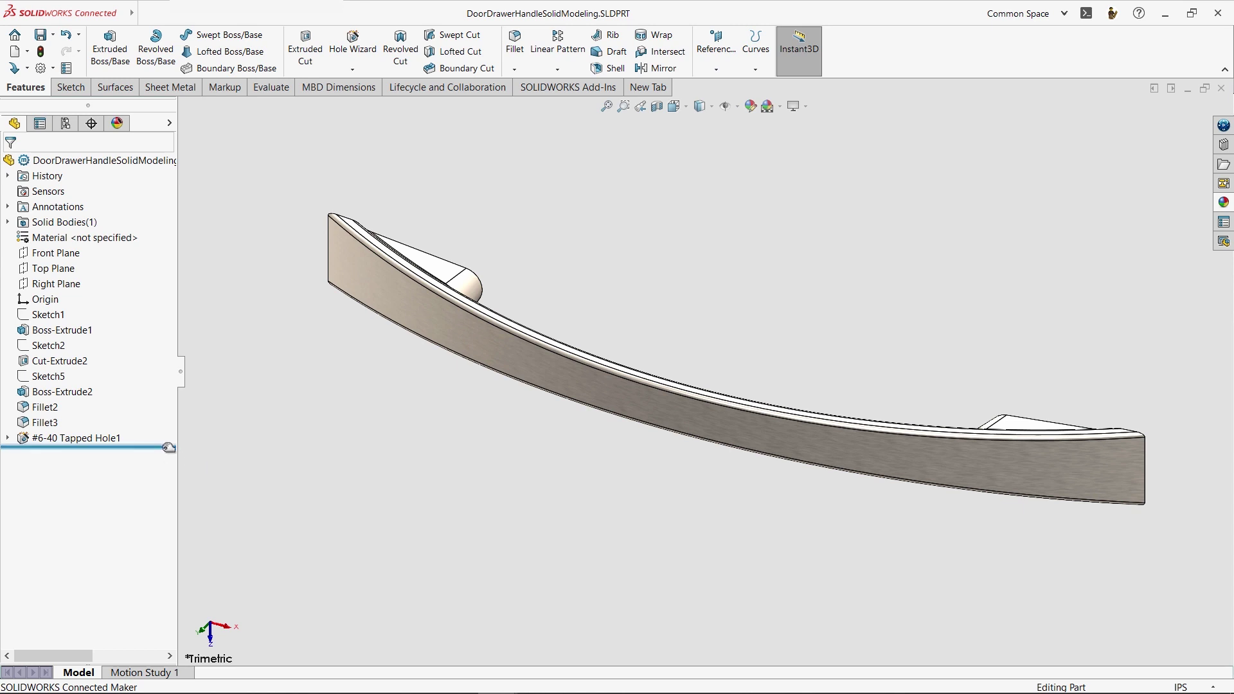
# Roll the model back to just after Boss-Extrude1 and examine Sketch1, leaving the sketch unchanged.
pyautogui.moveTo(169, 447)
pyautogui.mouseDown()
pyautogui.moveTo(161, 326)
pyautogui.moveTo(154, 335)
pyautogui.mouseUp()
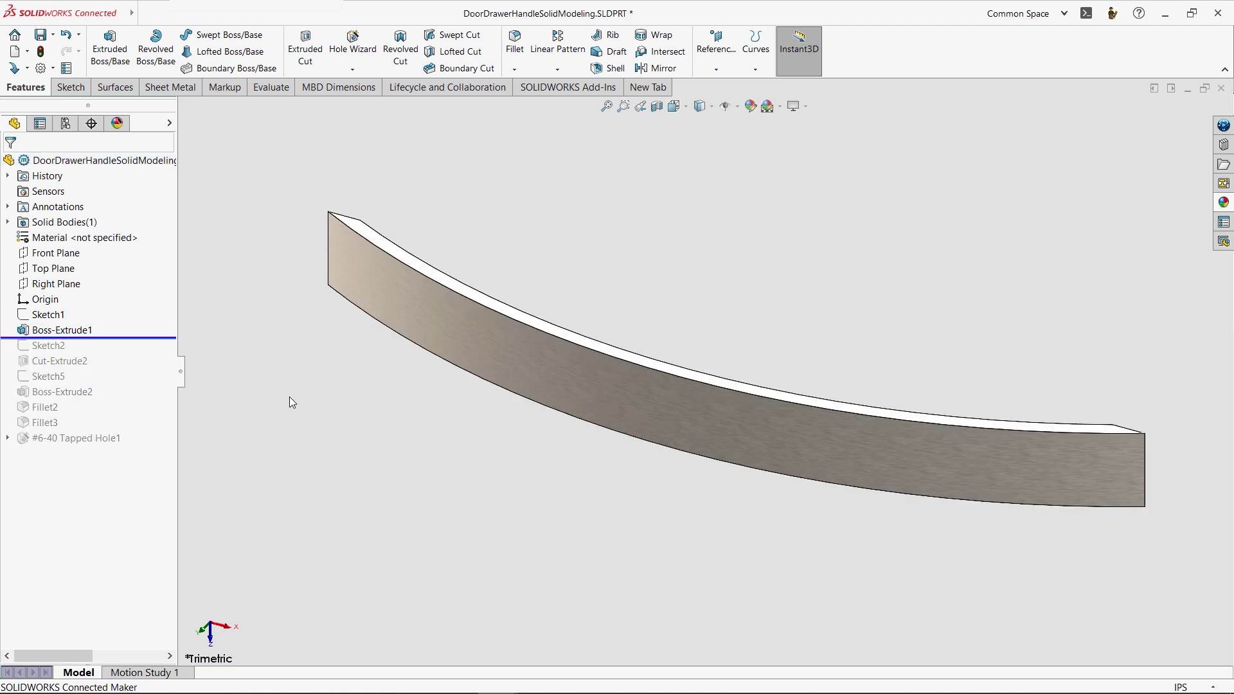
pyautogui.click(33, 313)
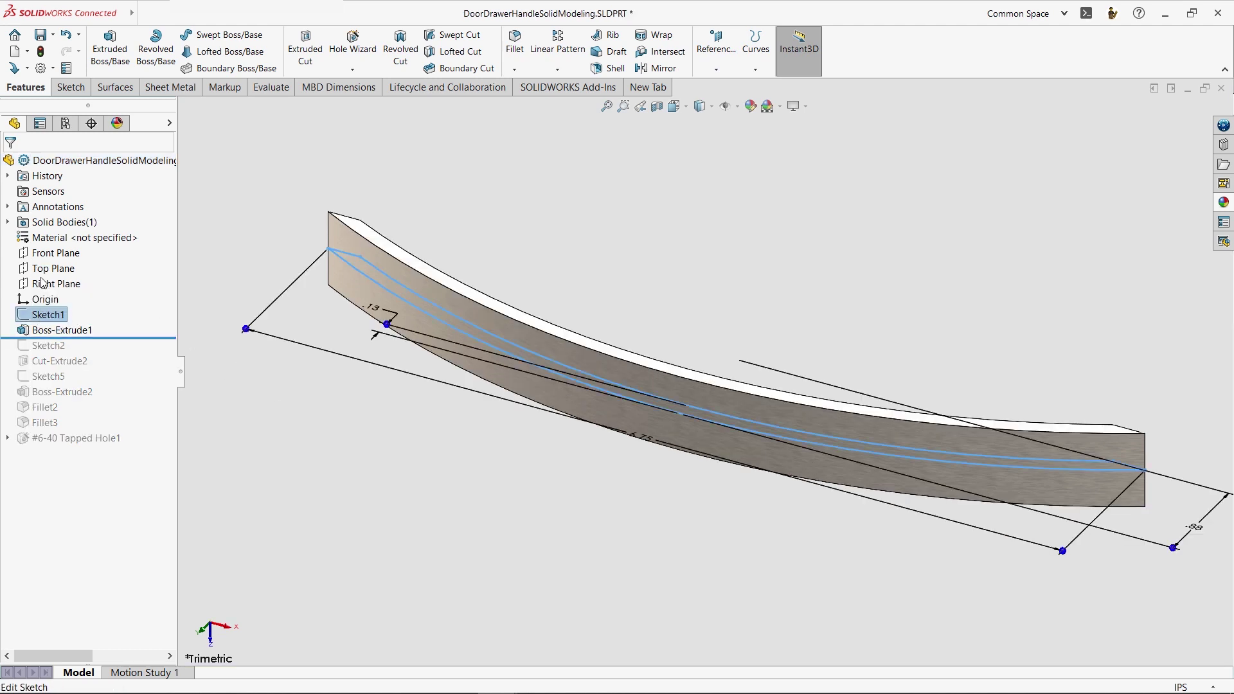
pyautogui.click(40, 279)
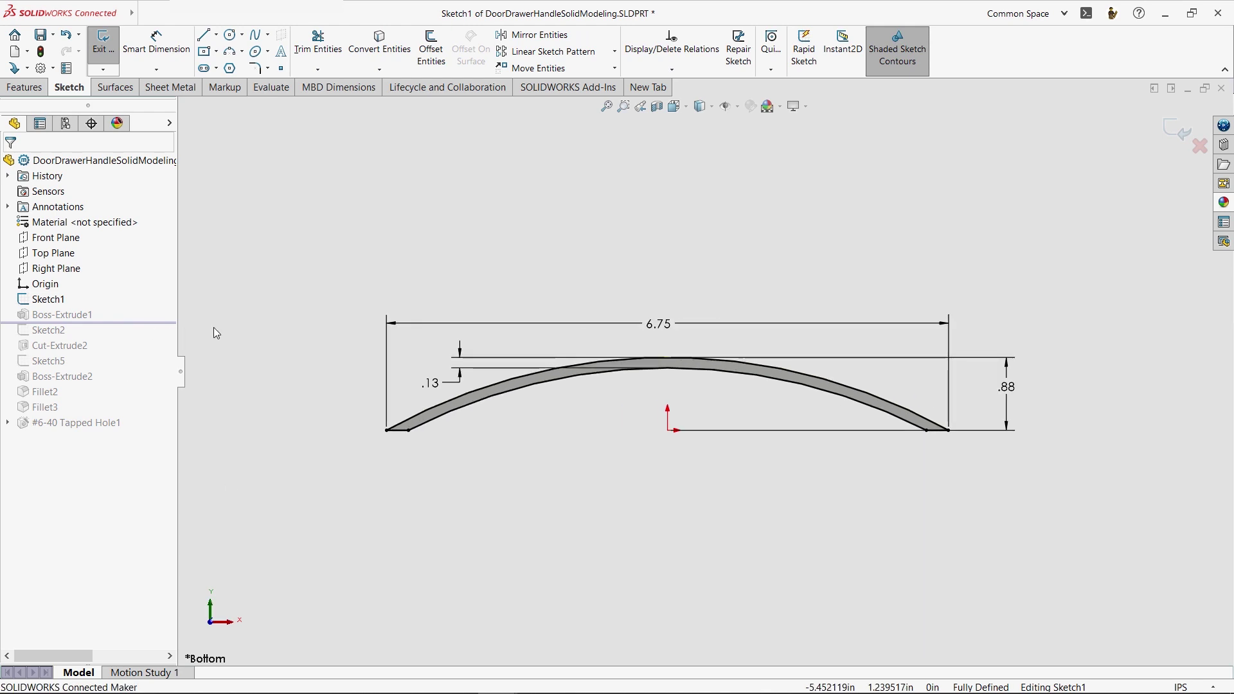
pyautogui.click(1176, 128)
pyautogui.moveTo(835, 235)
pyautogui.mouseDown(button='middle')
pyautogui.moveTo(674, 368)
pyautogui.moveTo(831, 263)
pyautogui.moveTo(816, 282)
pyautogui.mouseUp(button='middle')
pyautogui.click(639, 115)
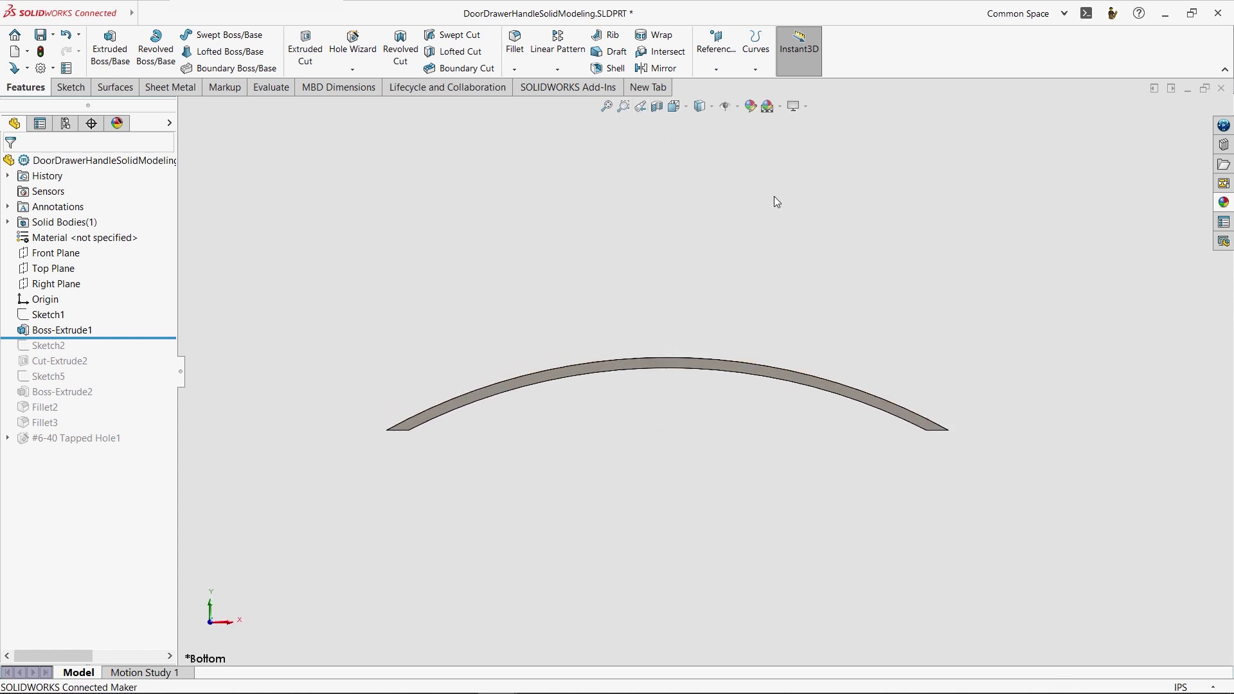
# Roll the model forward past Cut-Extrude2 and examine the dimensioned cut profile in Sketch2.
pyautogui.moveTo(148, 340); pyautogui.dragTo(145, 366)
pyautogui.click(24, 351)
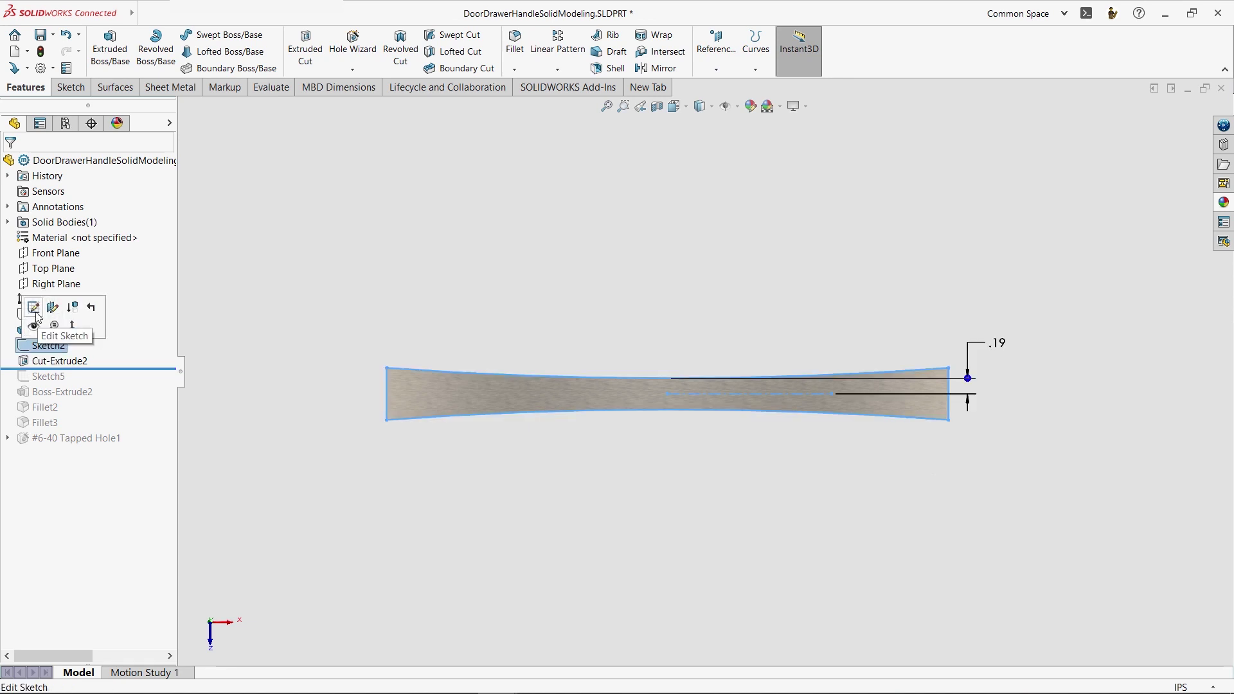
pyautogui.click(32, 303)
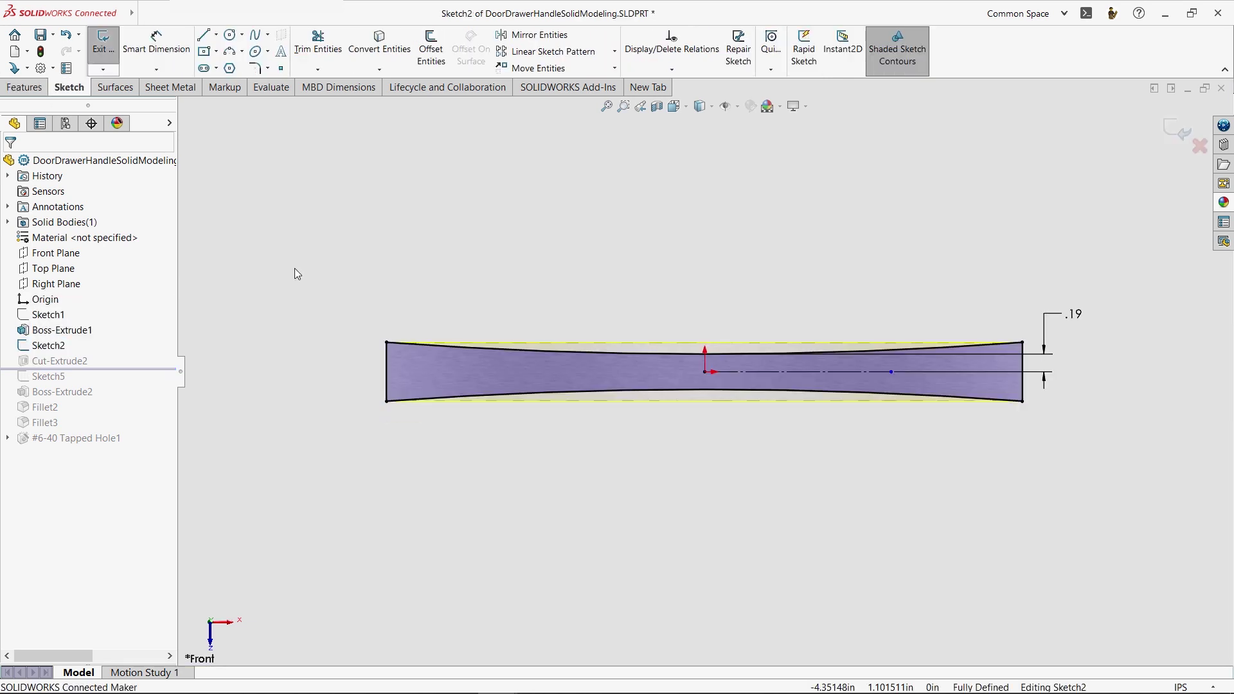
pyautogui.click(1180, 129)
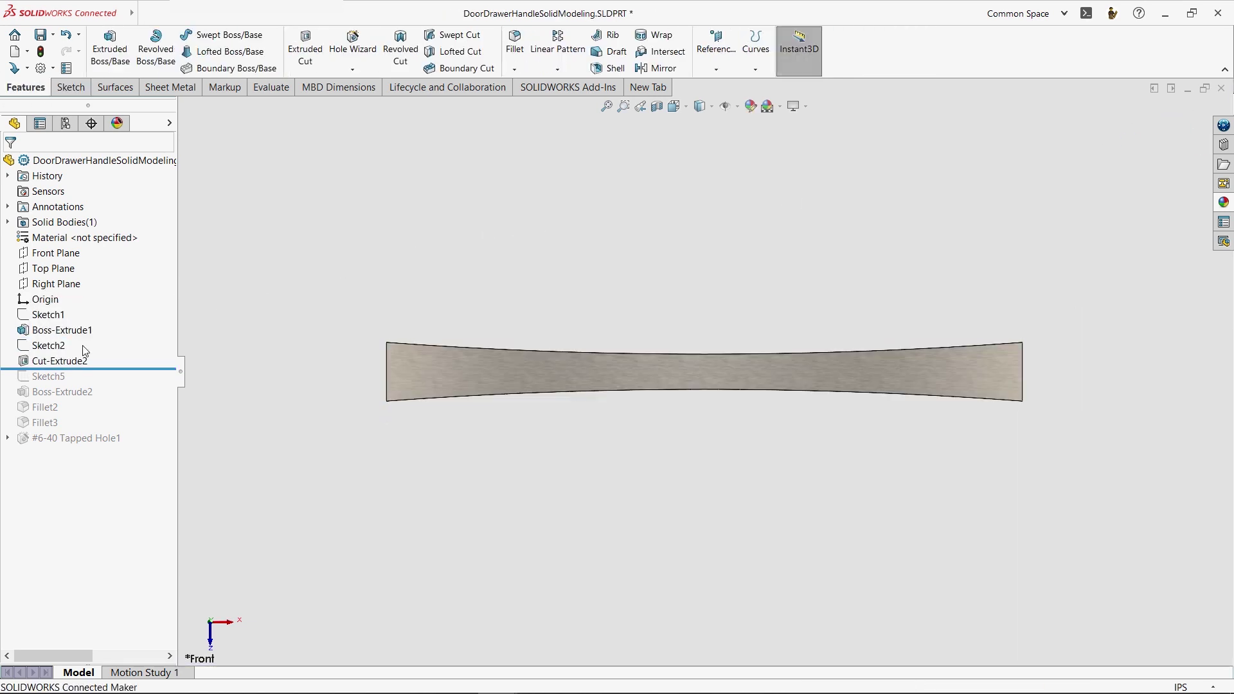
# Review the definition of Cut-Extrude2, cancel without changes, and examine the cut handle bar from an angle.
pyautogui.click(64, 361)
pyautogui.click(47, 324)
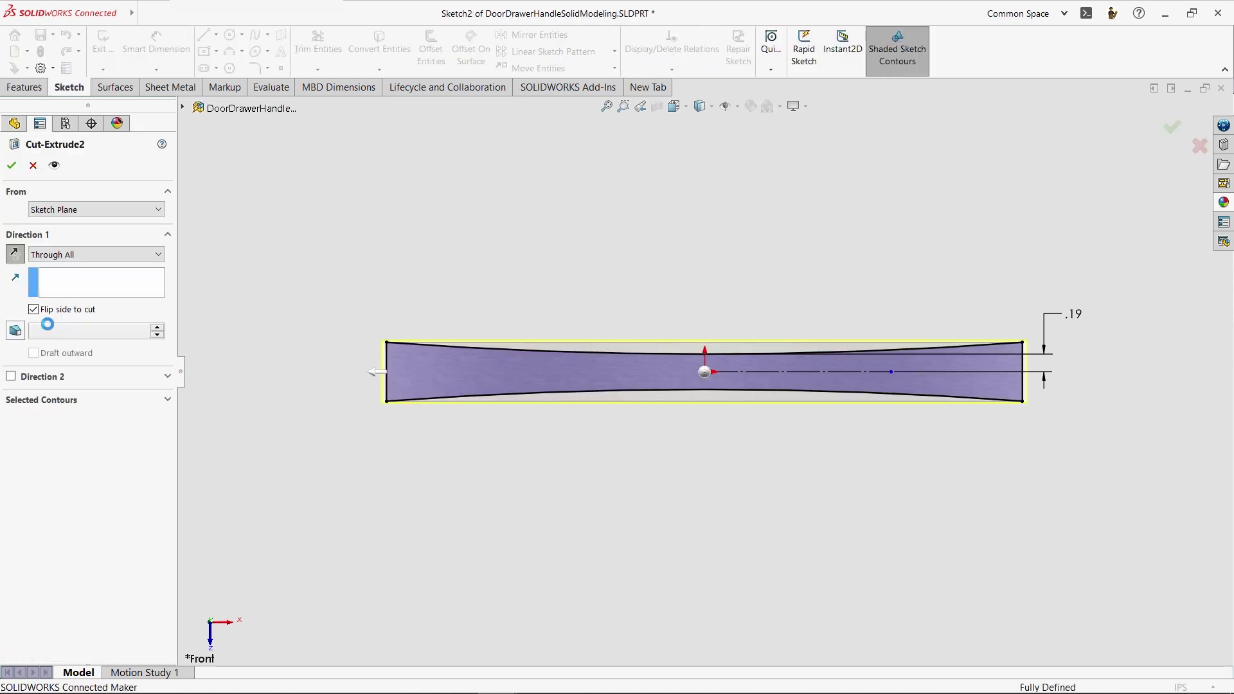
pyautogui.click(32, 166)
pyautogui.moveTo(734, 516); pyautogui.dragTo(676, 317, button='middle')
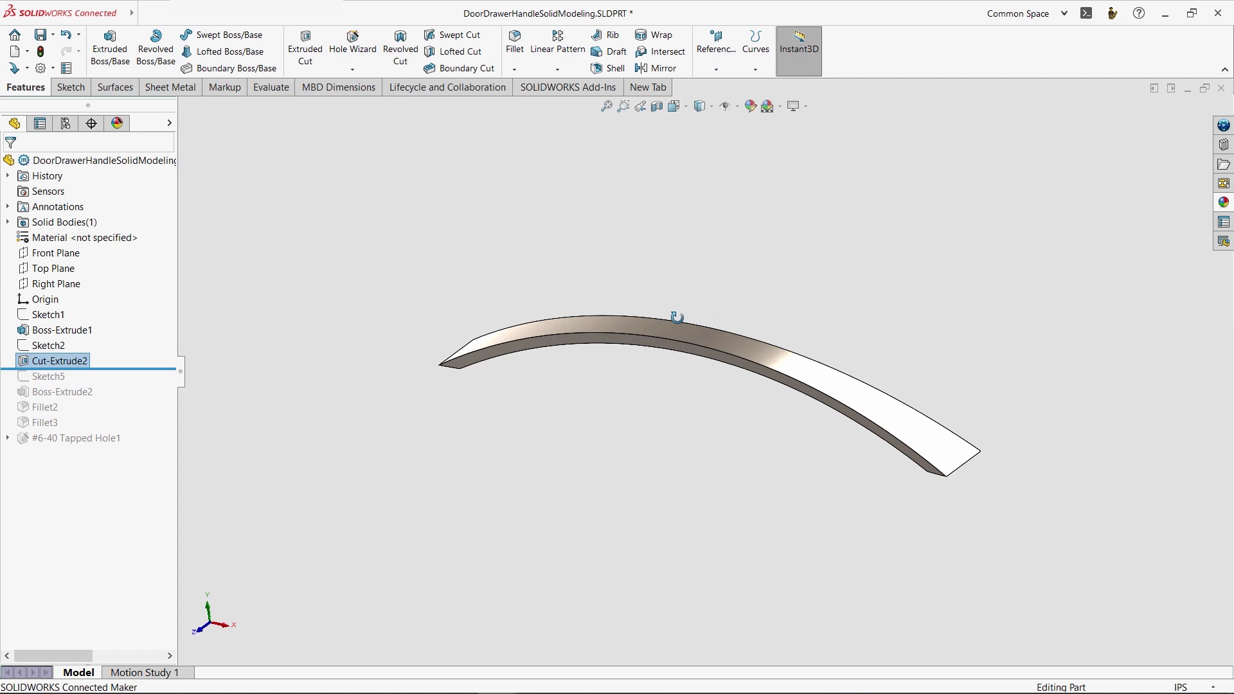
# Roll the model forward past Boss-Extrude2 and examine the mounting-foot profiles and dimensions in Sketch5.
pyautogui.moveTo(150, 367); pyautogui.dragTo(146, 395)
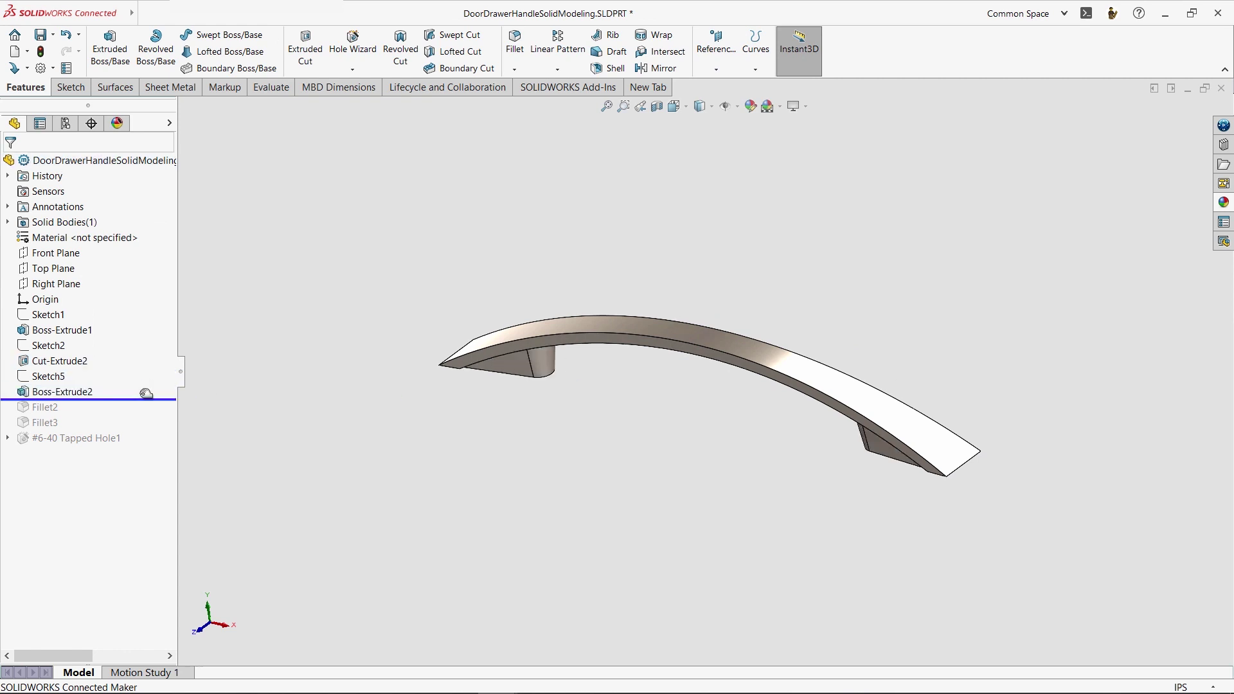
pyautogui.click(69, 381)
pyautogui.click(59, 341)
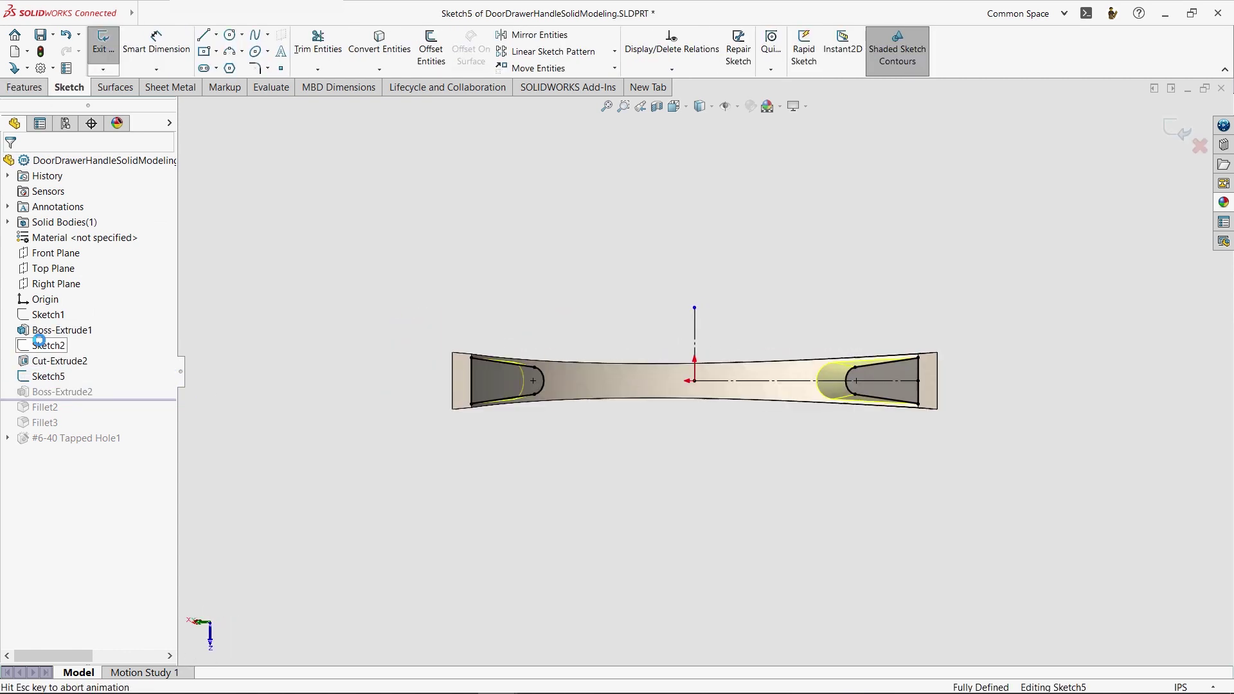
pyautogui.scroll(-5, 874, 447)
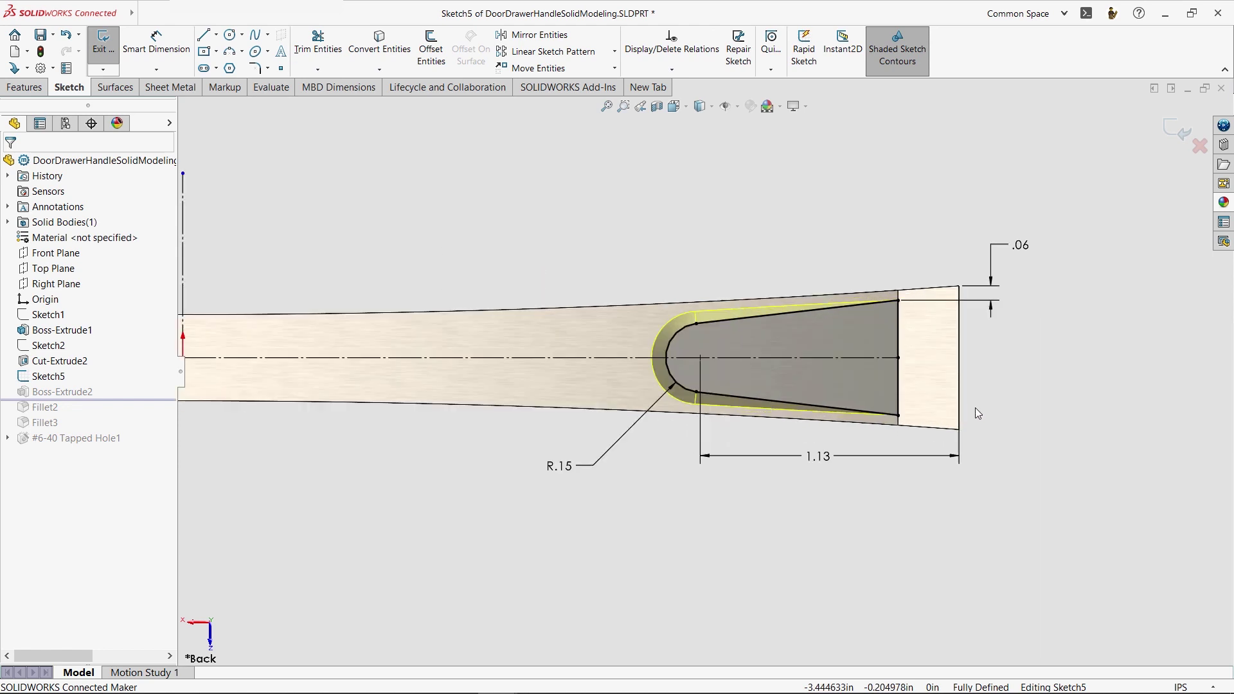
pyautogui.press('f')
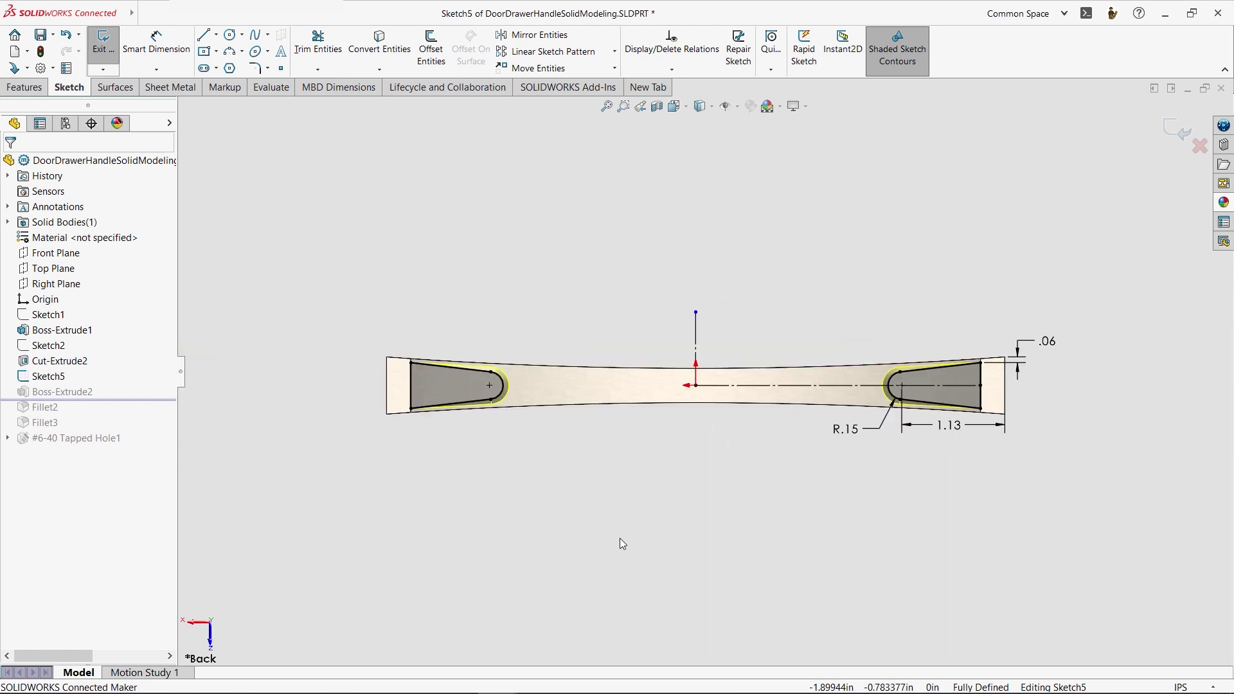
pyautogui.click(1178, 130)
# Review the end condition and draft settings of Boss-Extrude2 and close the feature without changing them.
pyautogui.click(77, 391)
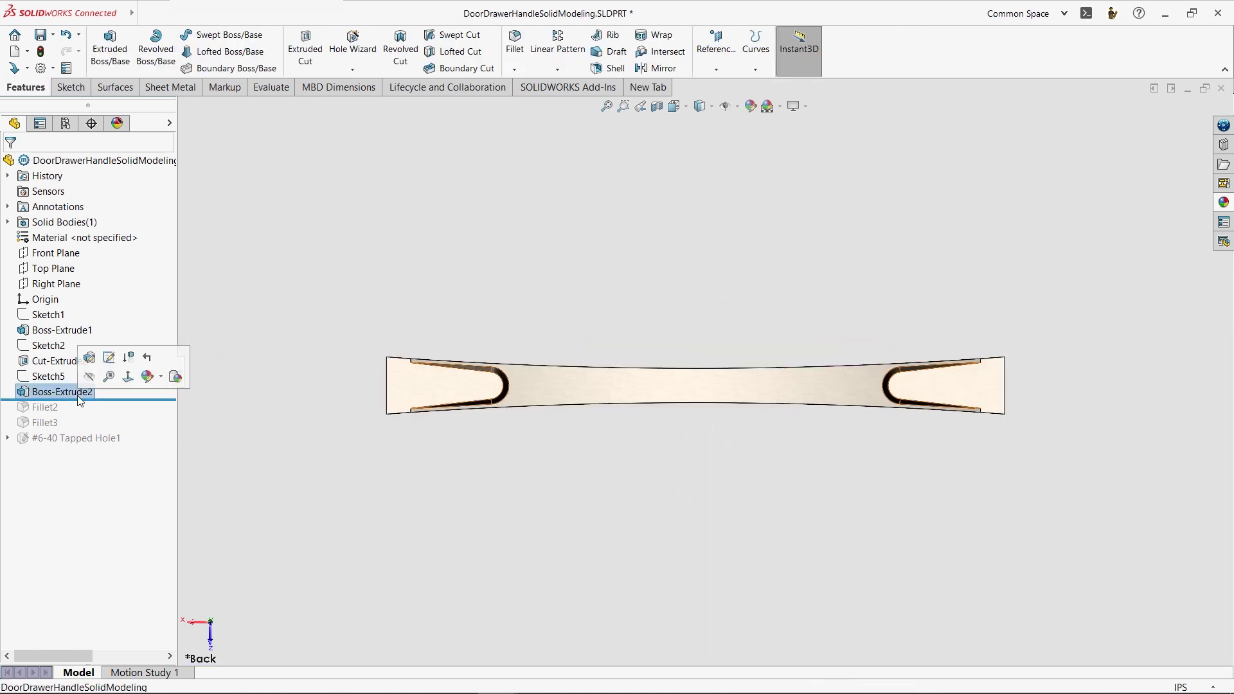
pyautogui.click(85, 358)
pyautogui.moveTo(569, 390); pyautogui.dragTo(447, 428, button='middle')
pyautogui.click(11, 165)
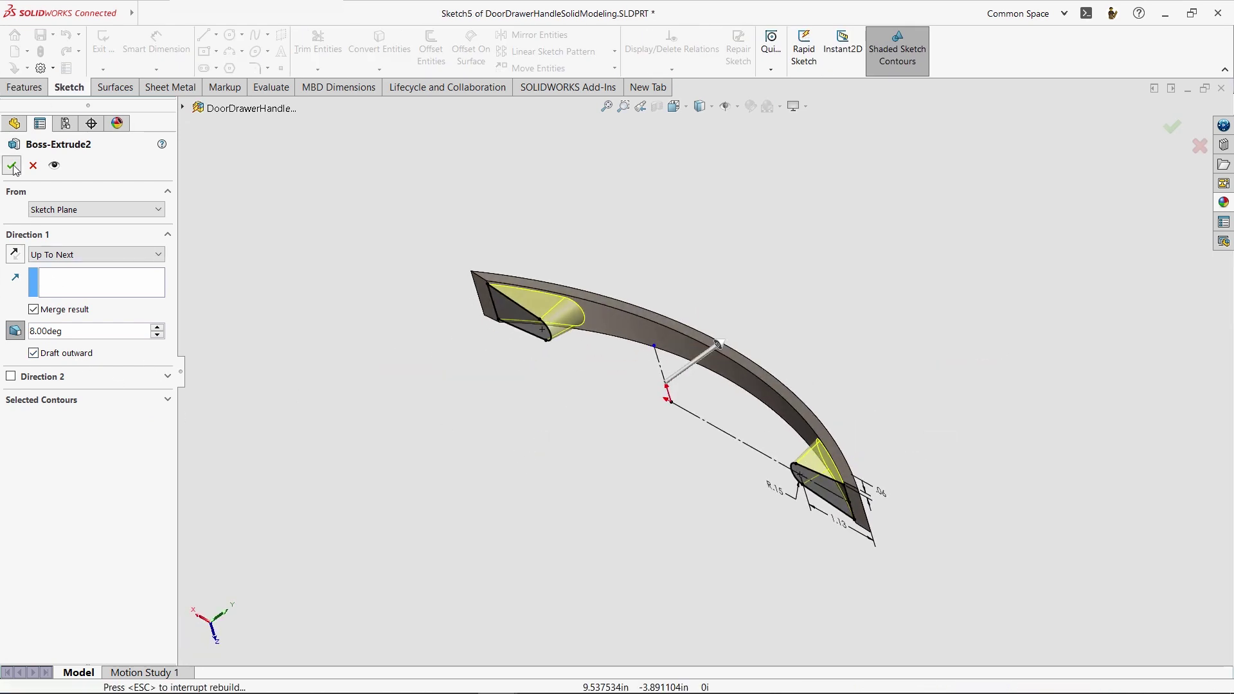
pyautogui.click(727, 270)
pyautogui.hotkey('ctrl', '7')
# Roll the model forward through Fillet2, Fillet3 and the #6-40 tapped hole, examining these features on the handle.
pyautogui.moveTo(154, 399); pyautogui.dragTo(142, 427)
pyautogui.click(46, 408)
pyautogui.keyDown('ctrl'); pyautogui.click(46, 422); pyautogui.keyUp('ctrl')
pyautogui.moveTo(711, 357); pyautogui.dragTo(551, 264, button='middle')
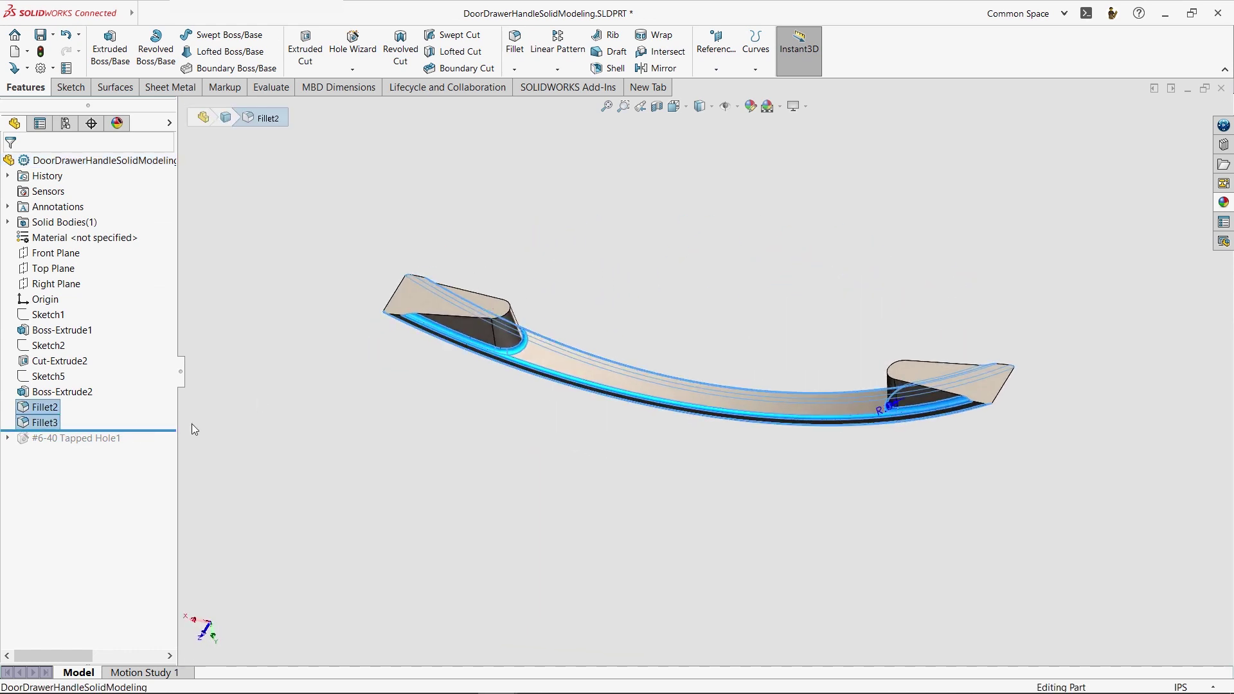
pyautogui.moveTo(165, 430); pyautogui.dragTo(165, 446)
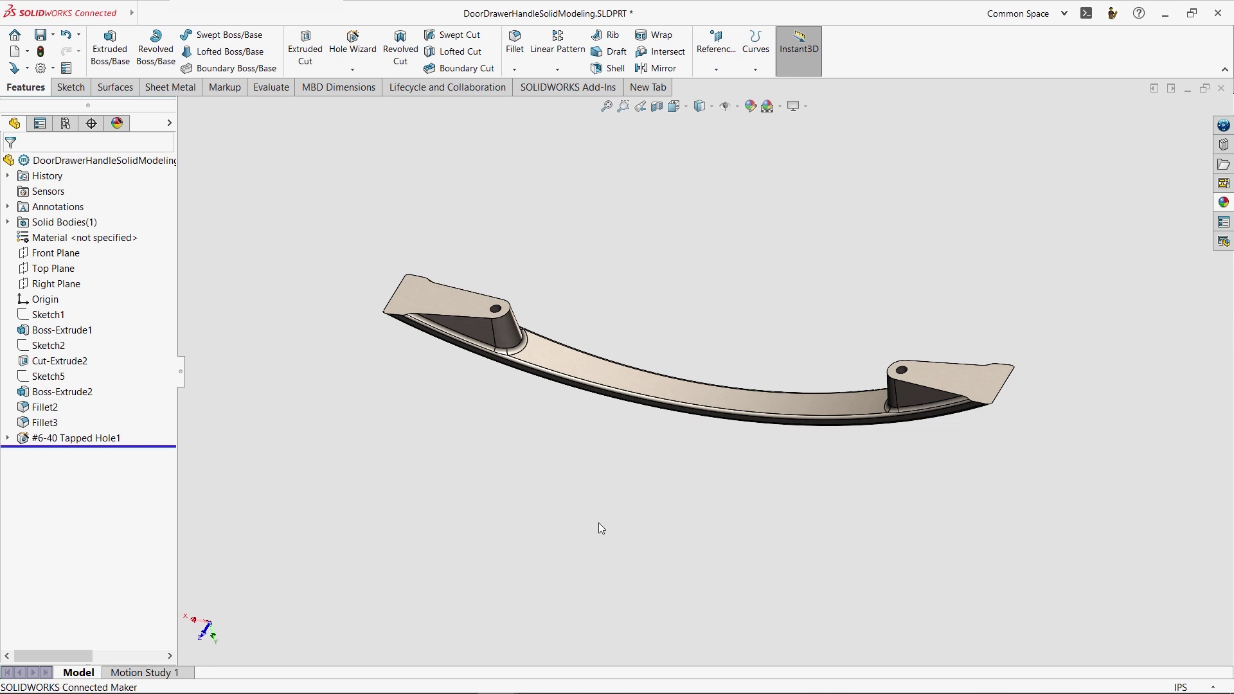
pyautogui.moveTo(601, 528); pyautogui.dragTo(175, 359, button='middle')
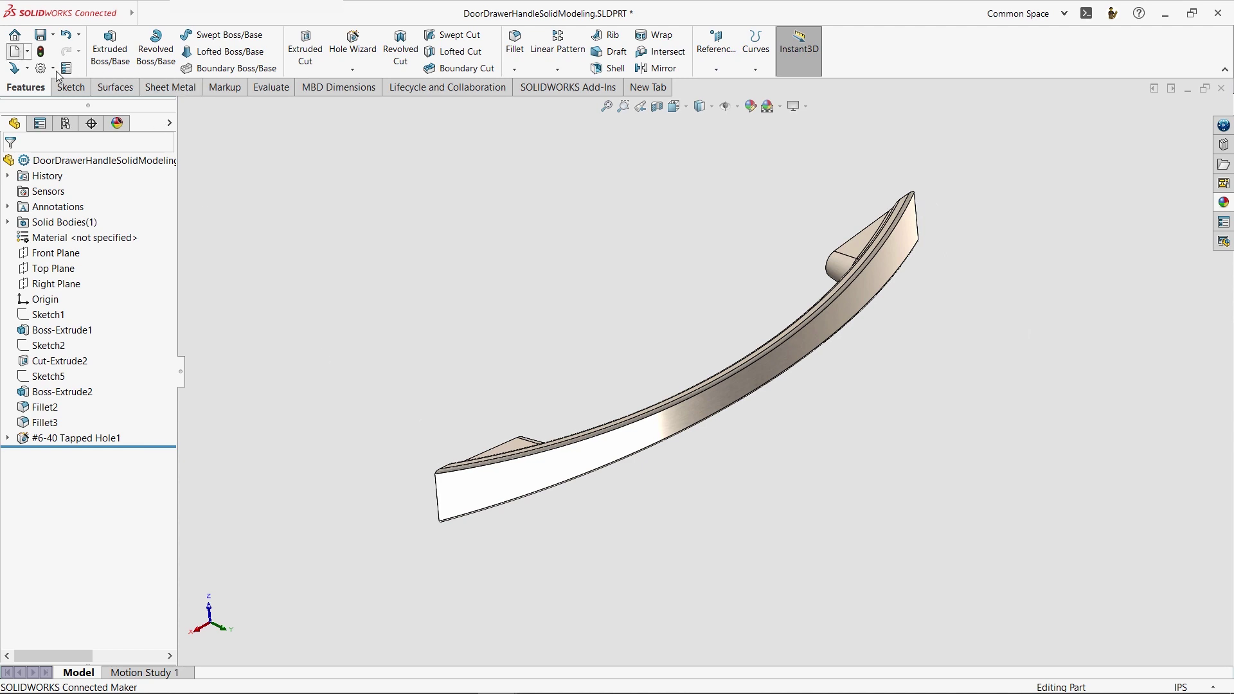
# Create a new part and start a sketch on the Front Plane.
pyautogui.hotkey('ctrl', 'n')
pyautogui.click(691, 474)
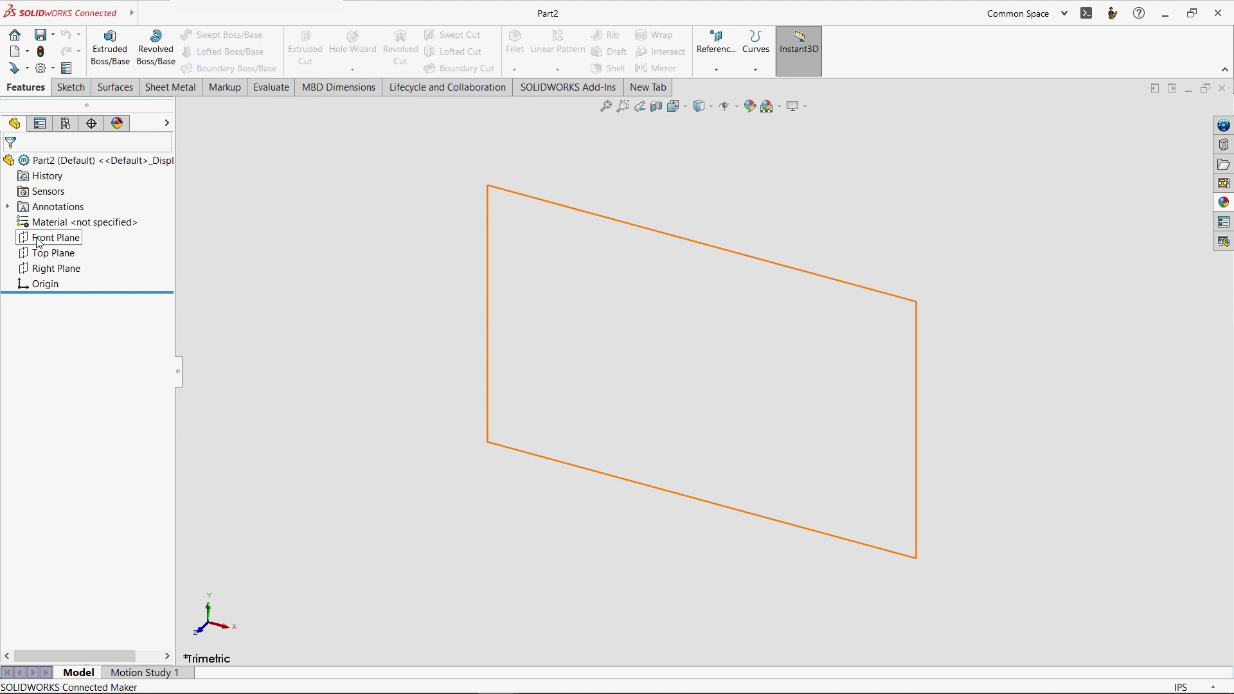
pyautogui.click(58, 238)
pyautogui.click(47, 220)
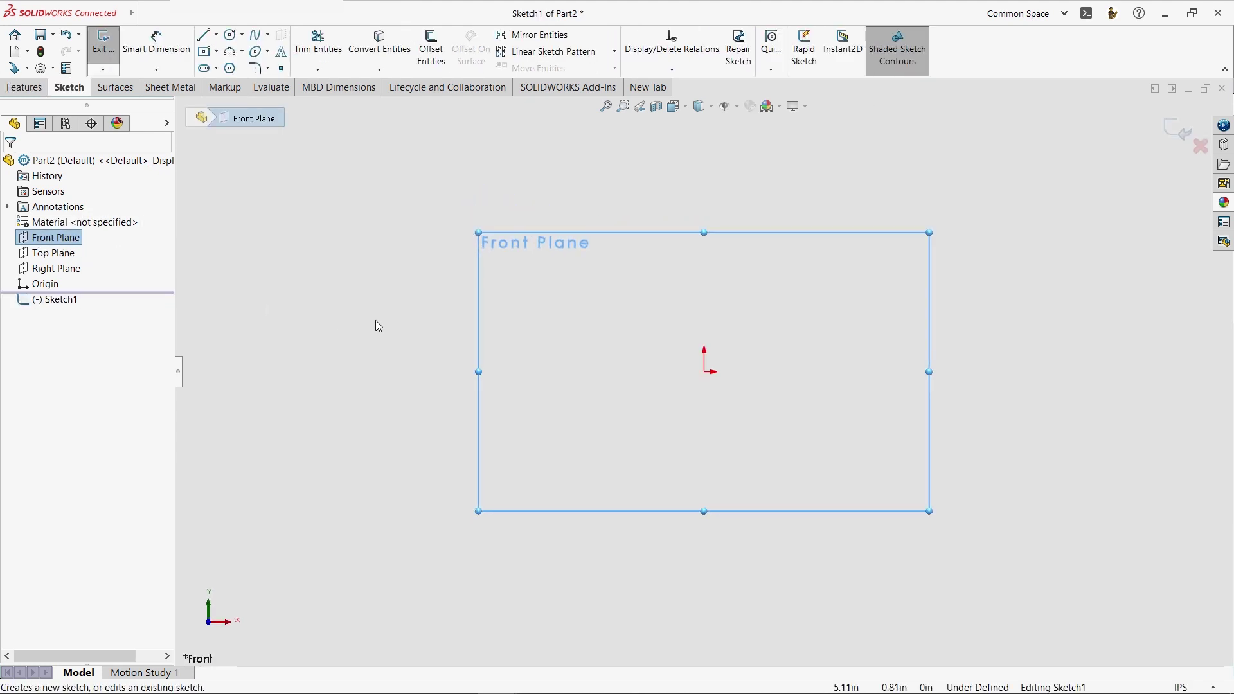
# Draw a three-point arc bulging above the origin, level endpoints about 5.39 in apart, radius about 4.19 in.
pyautogui.press('s')
pyautogui.click(551, 374)
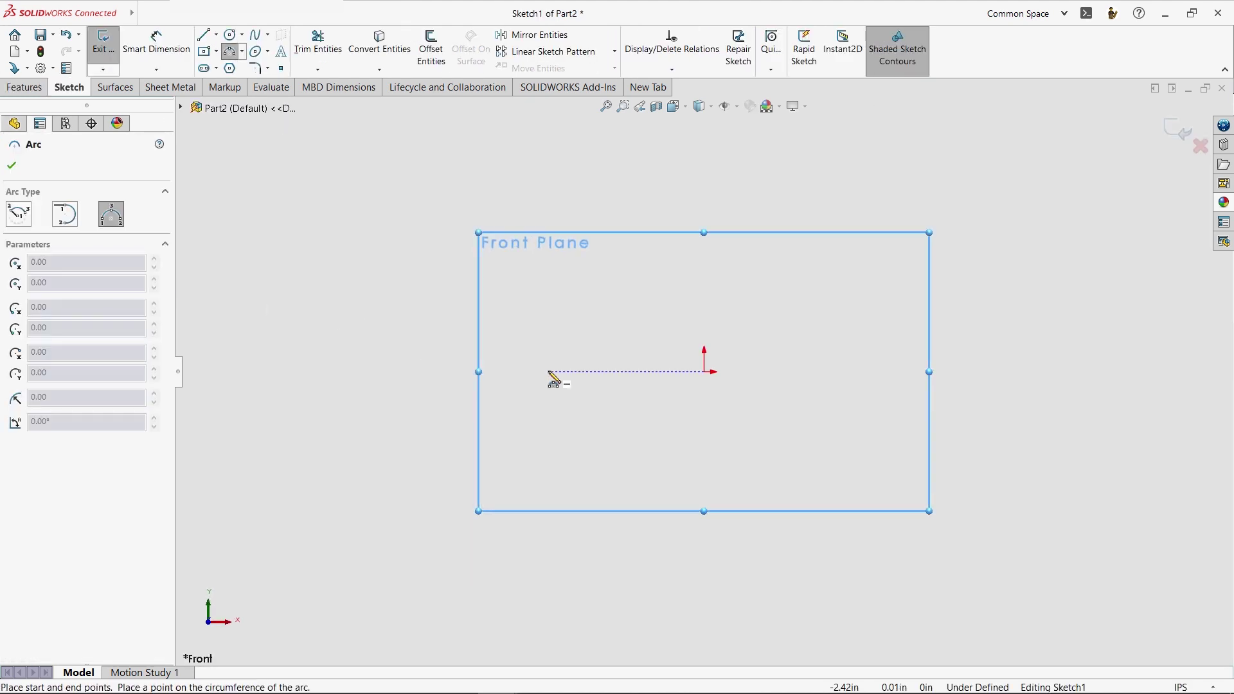
pyautogui.click(548, 372)
pyautogui.click(895, 372)
pyautogui.click(750, 318)
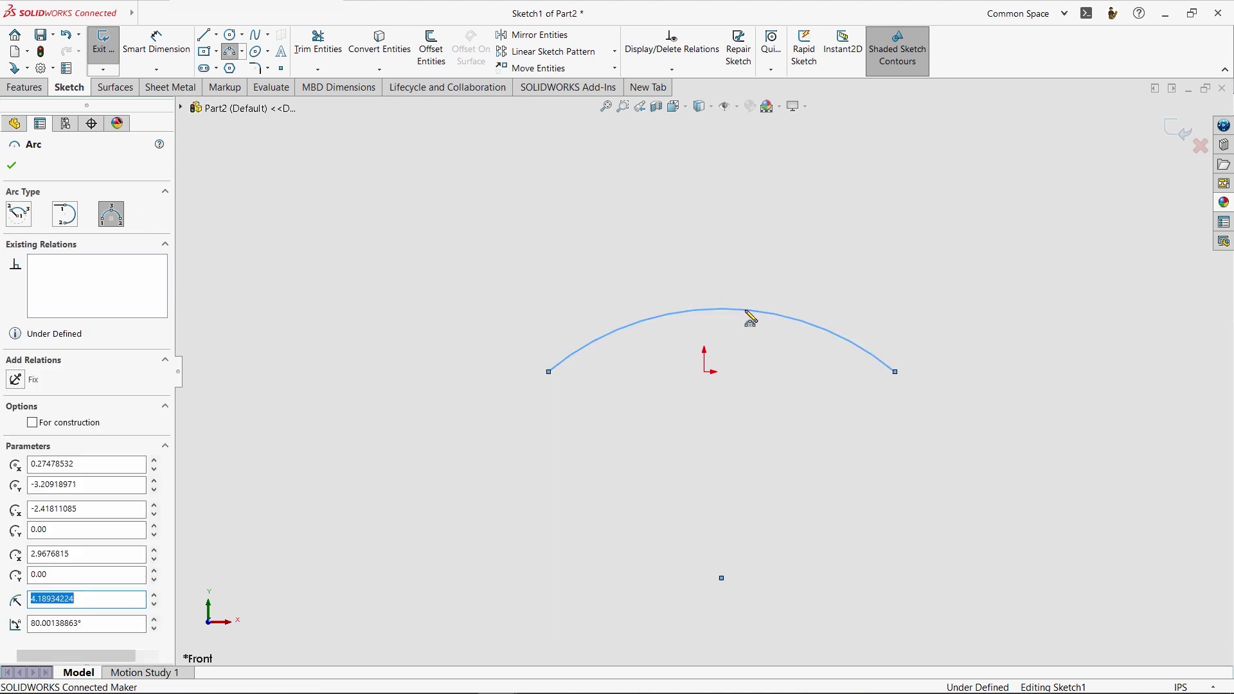
pyautogui.press('Escape')
# Add a vertical relation between the origin and the arc's center point.
pyautogui.click(704, 371)
pyautogui.keyDown('ctrl'); pyautogui.click(722, 578); pyautogui.keyUp('ctrl')
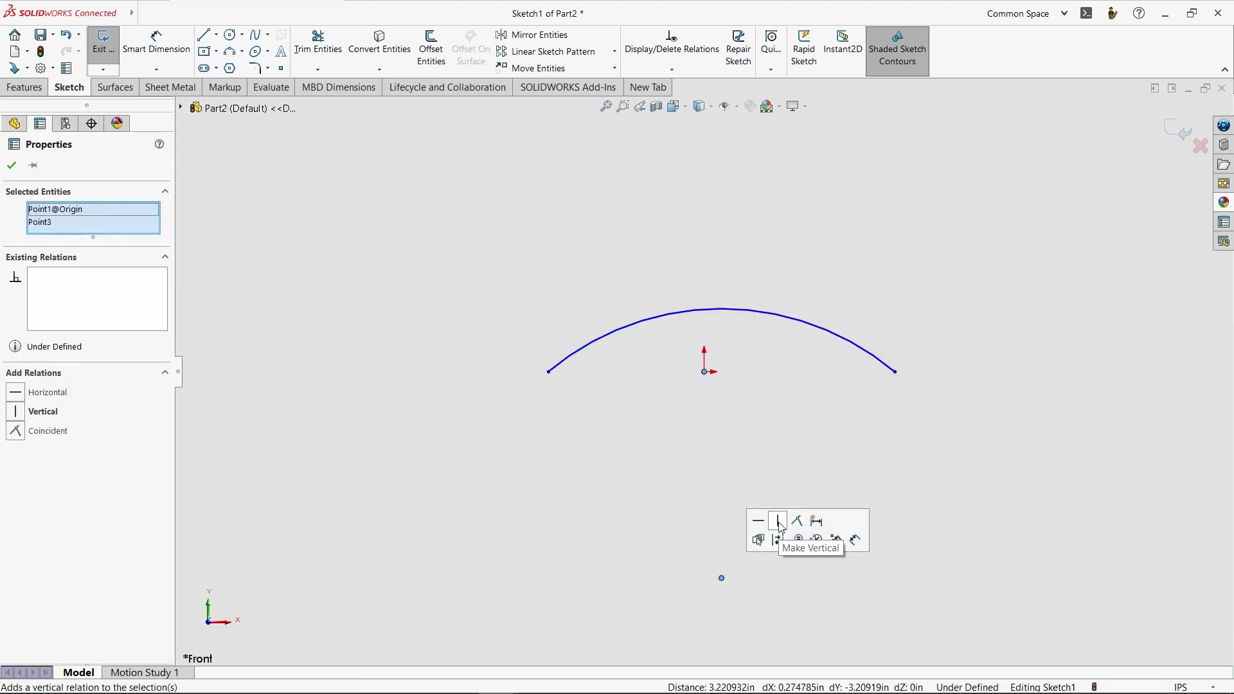
pyautogui.click(778, 521)
# Add a horizontal relation among the arc's two endpoints and the origin.
pyautogui.click(528, 372)
pyautogui.keyDown('ctrl'); pyautogui.click(705, 372); pyautogui.keyUp('ctrl')
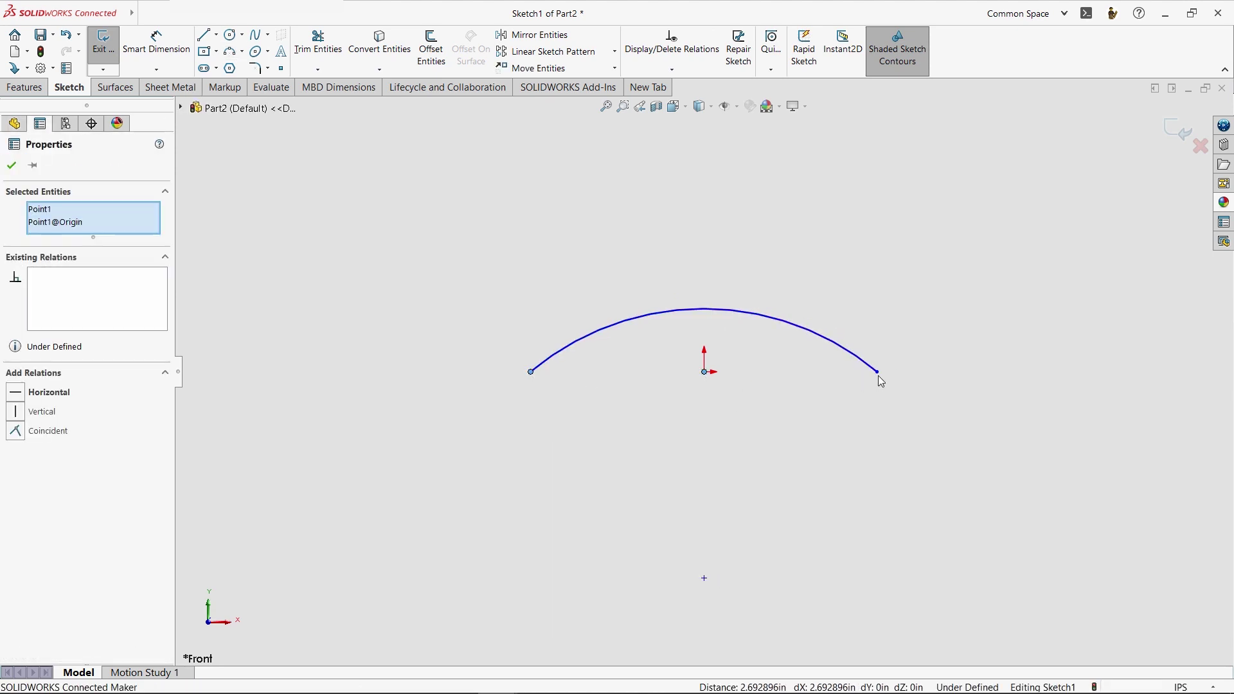
pyautogui.keyDown('ctrl'); pyautogui.click(878, 373); pyautogui.keyUp('ctrl')
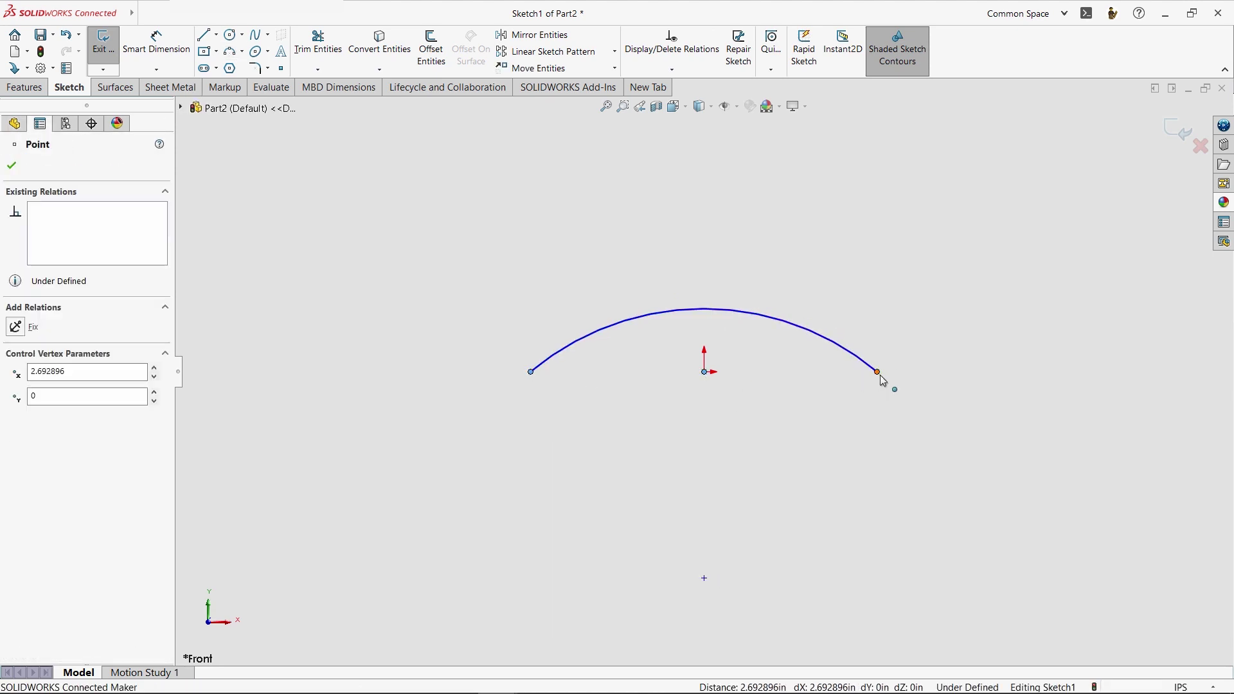
pyautogui.click(869, 302)
# Dimension the arc's height from the origin to its crest as .88 in.
pyautogui.moveTo(867, 299); pyautogui.dragTo(868, 222, button='right')
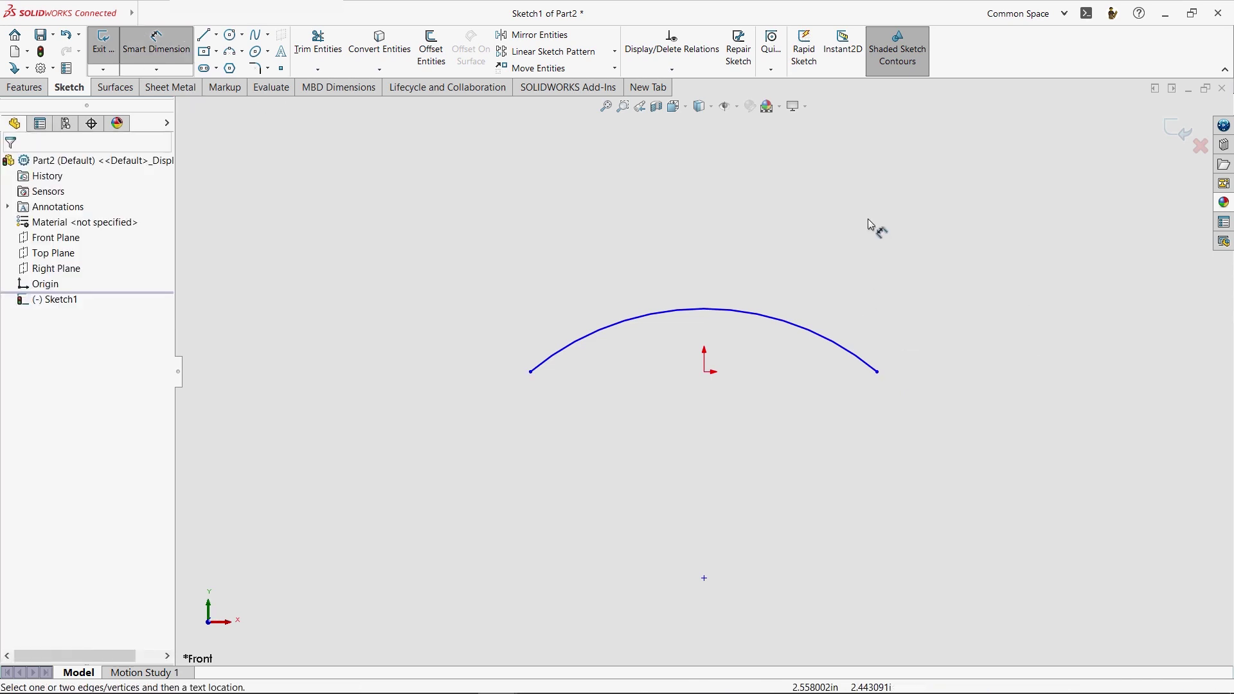
pyautogui.click(761, 318)
pyautogui.click(706, 372)
pyautogui.click(990, 353)
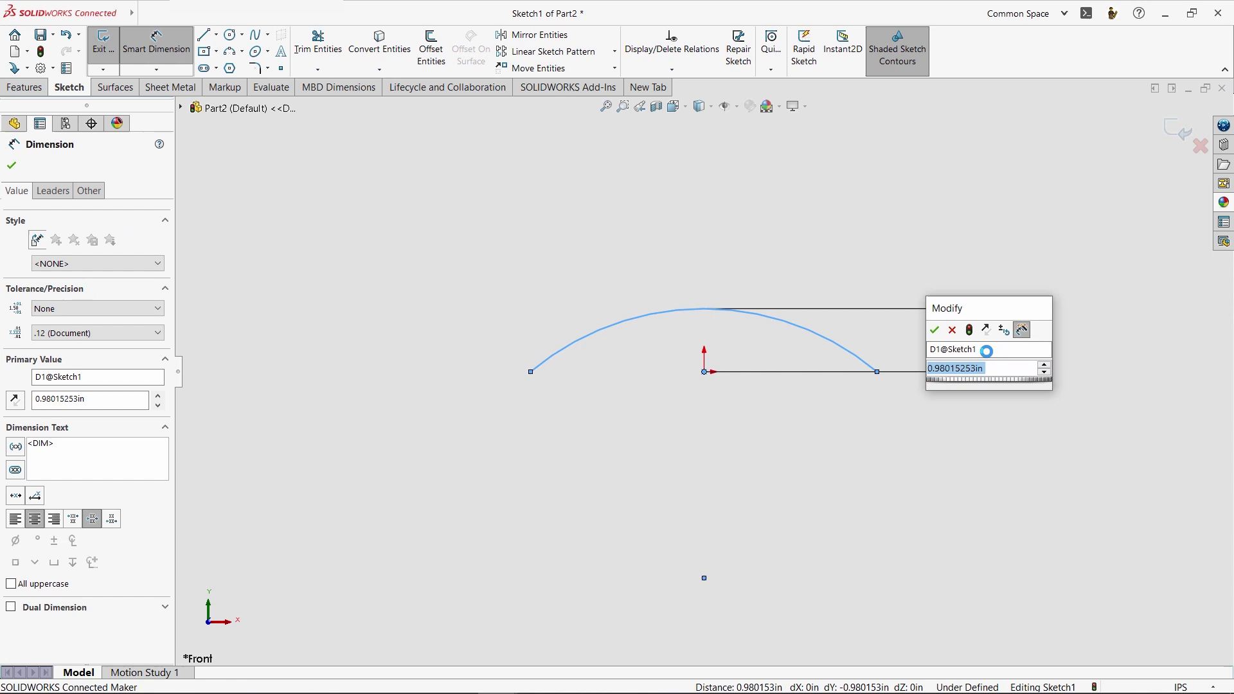
pyautogui.write('1')
pyautogui.press('Return')
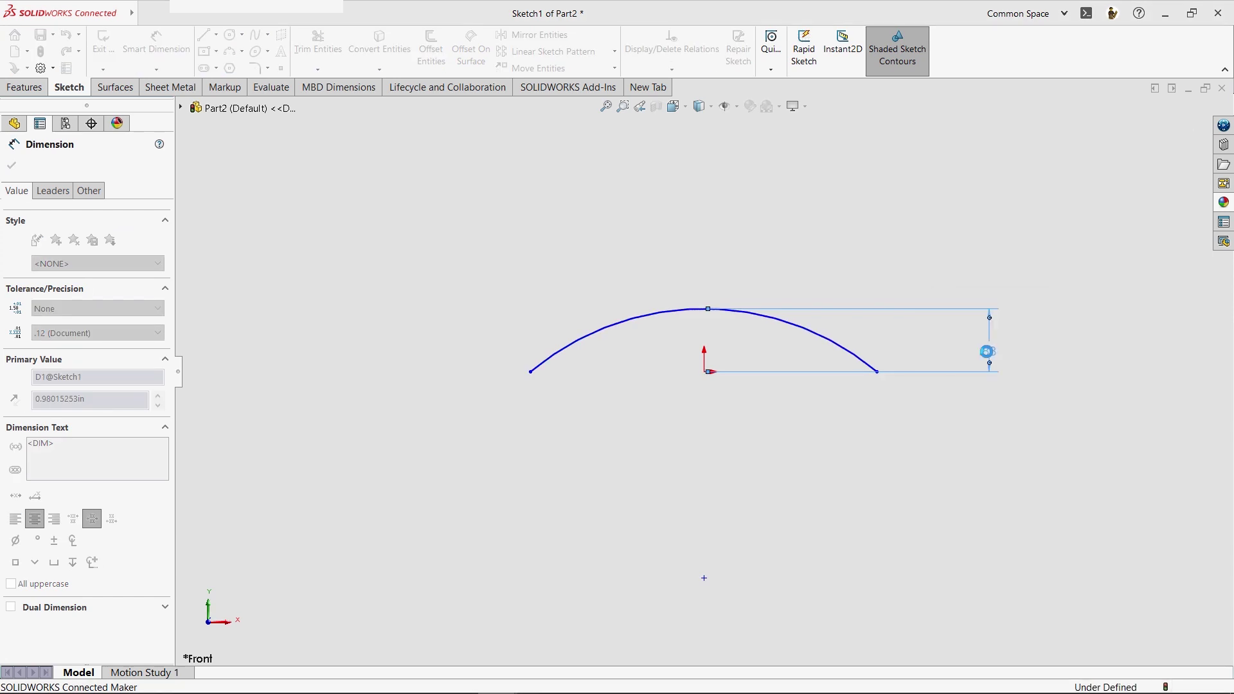
# Dimension the distance between the arc's endpoints as 6.75 in and finish dimensioning.
pyautogui.click(878, 372)
pyautogui.click(530, 372)
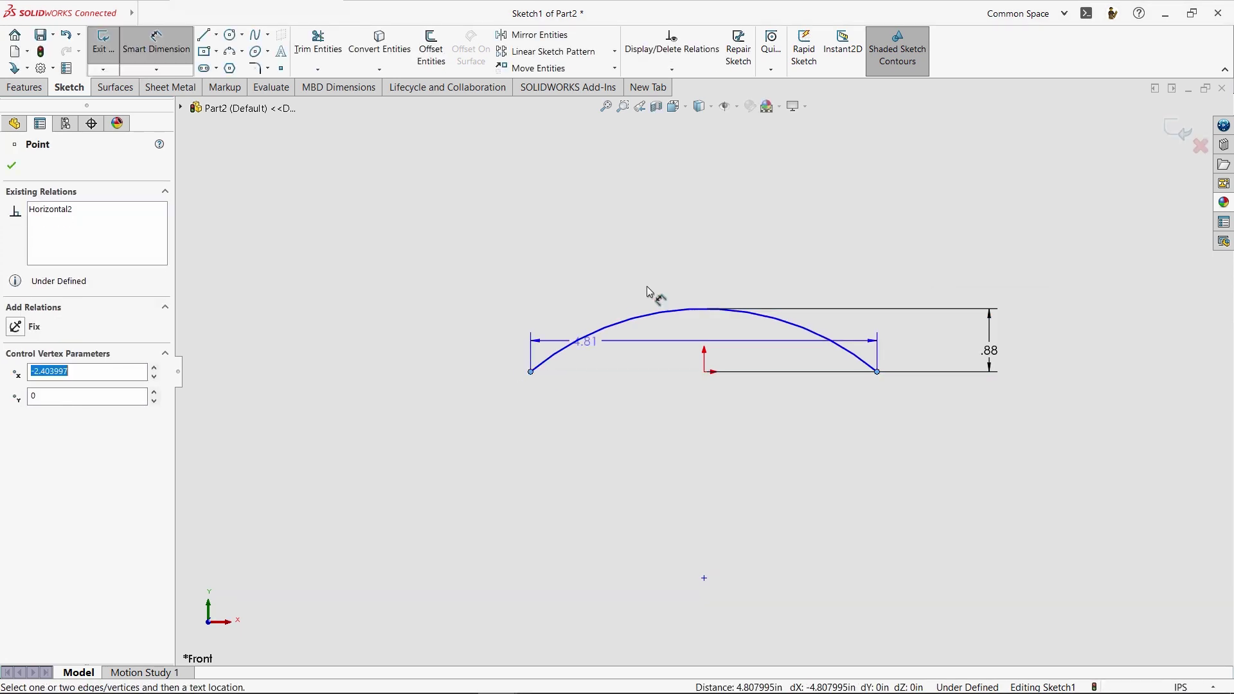
pyautogui.click(687, 260)
pyautogui.write('6.75')
pyautogui.press('Return')
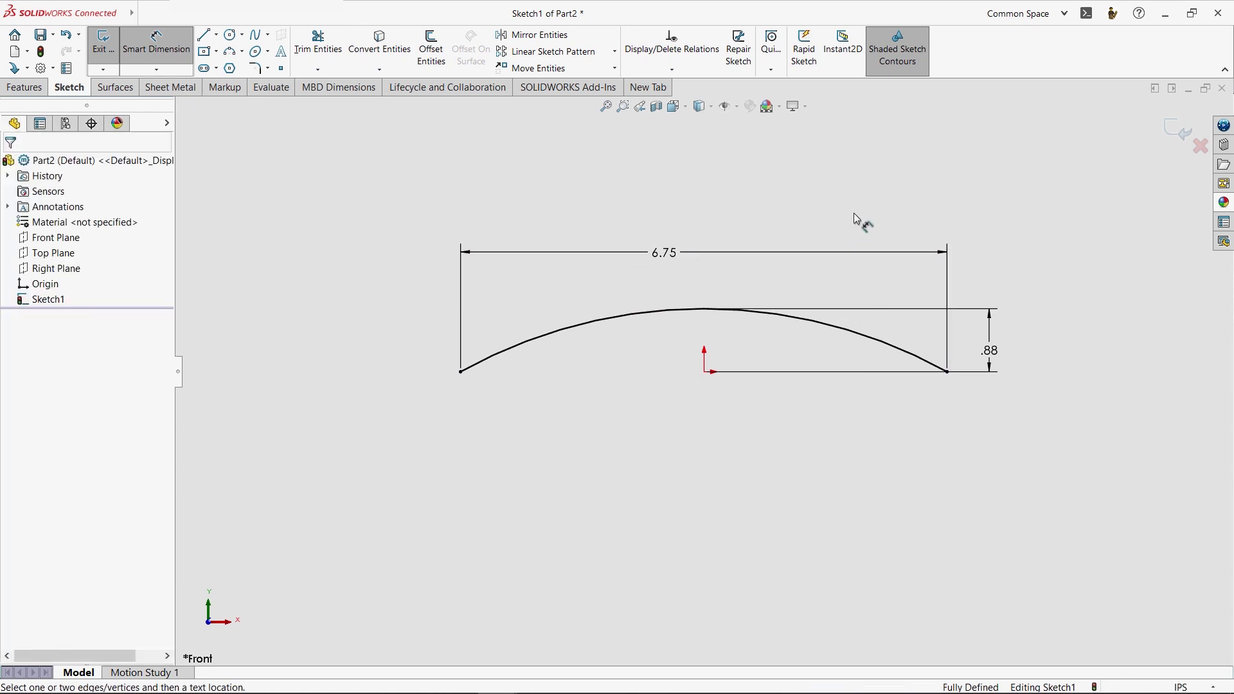
pyautogui.press('Escape')
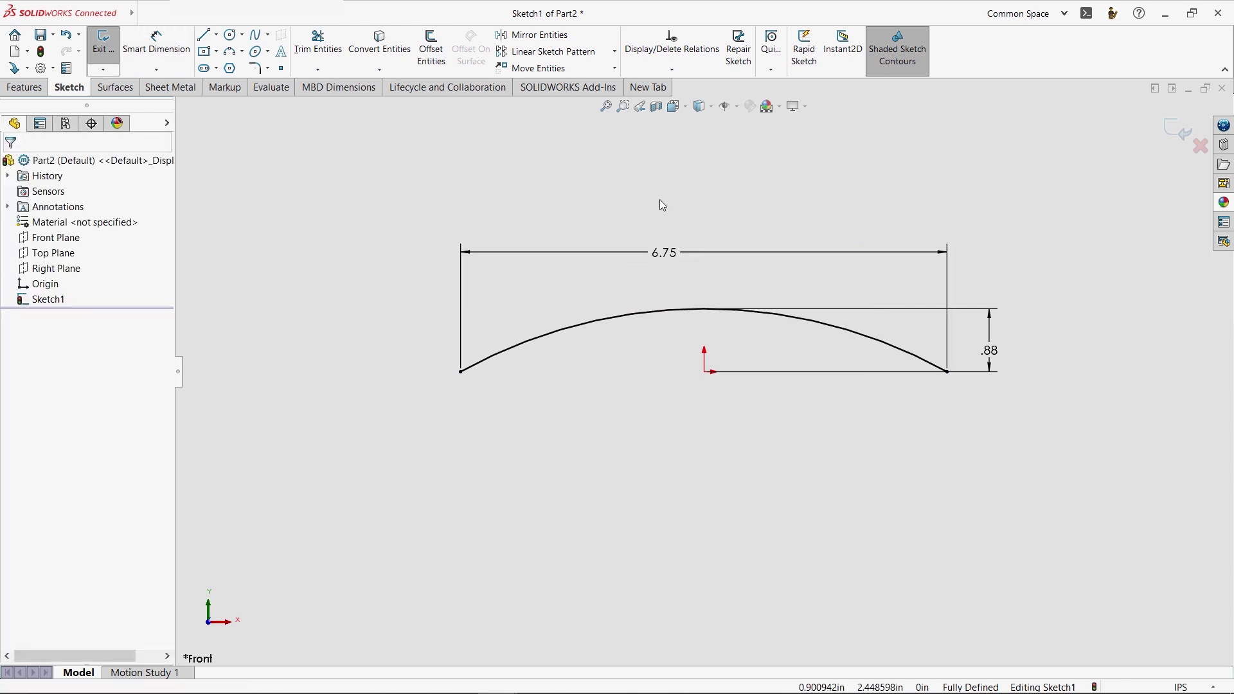
# Extrude the arc sketch as a surface using the Mid Plane end condition with a depth of .75 in.
pyautogui.click(127, 89)
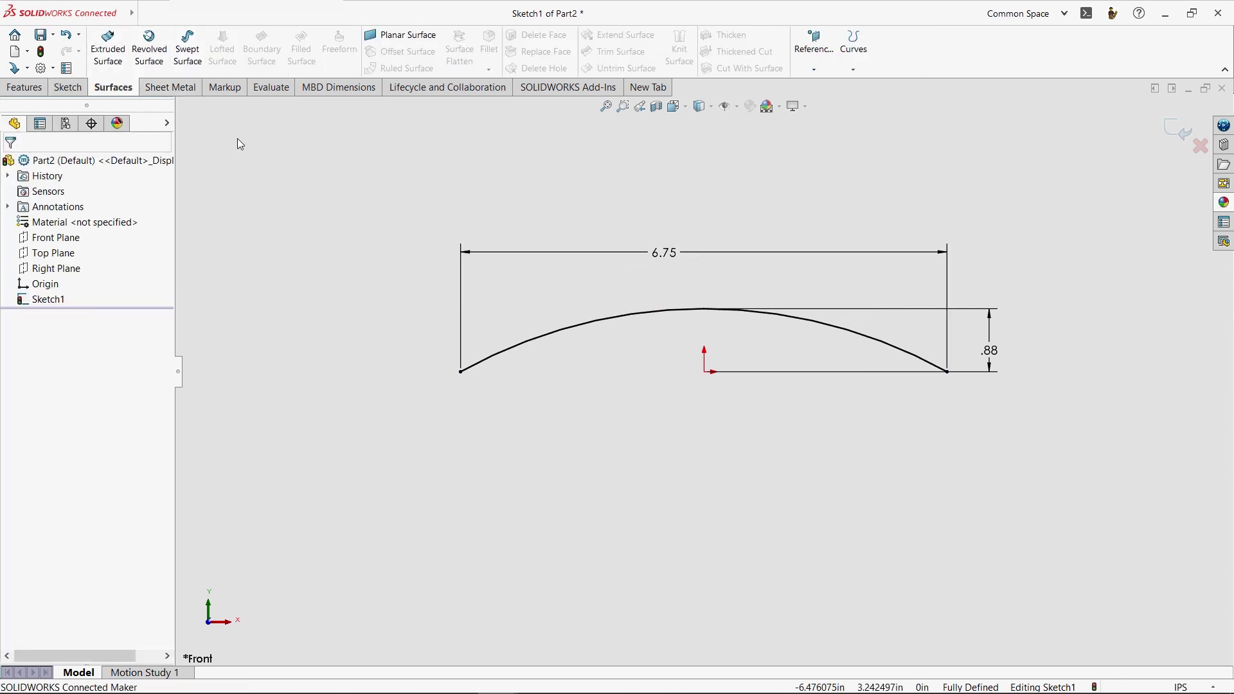
pyautogui.click(119, 64)
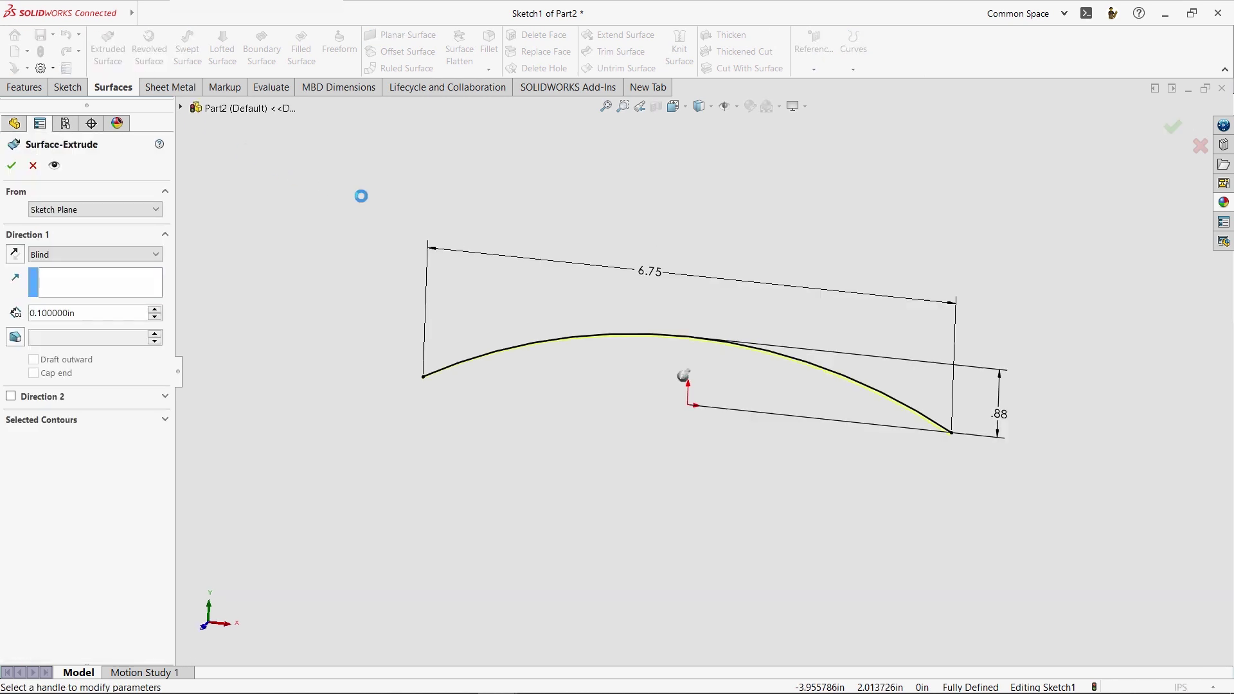
pyautogui.click(157, 255)
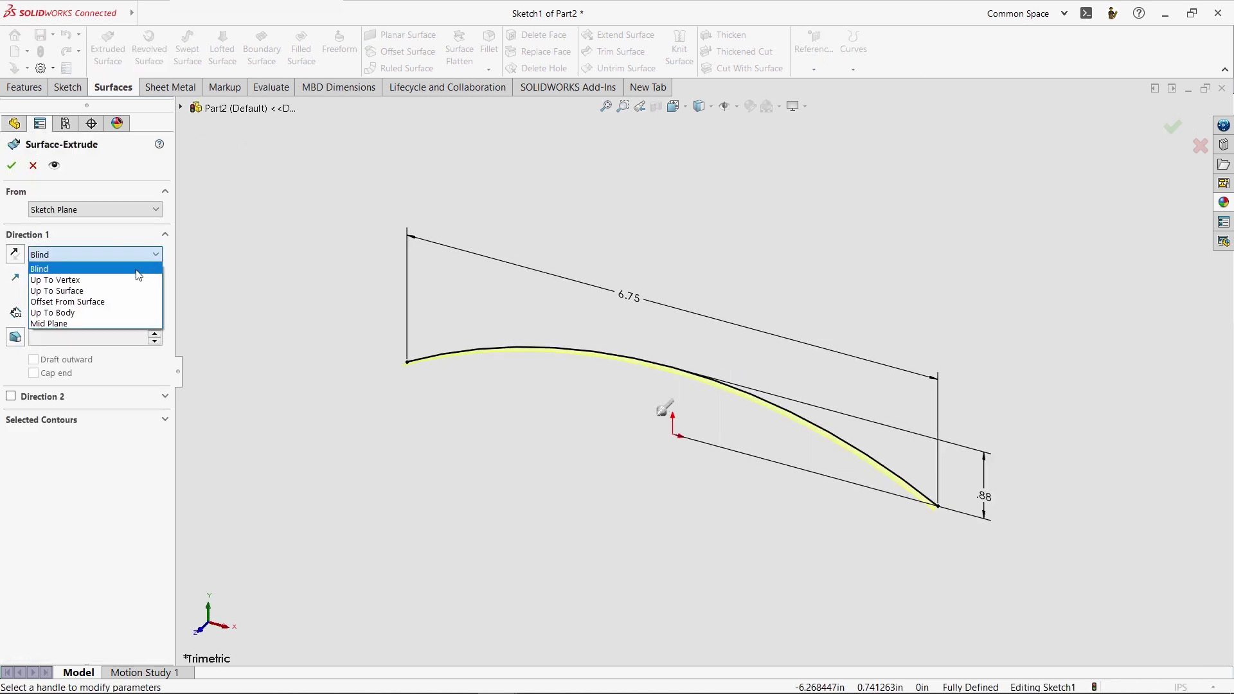
pyautogui.click(129, 323)
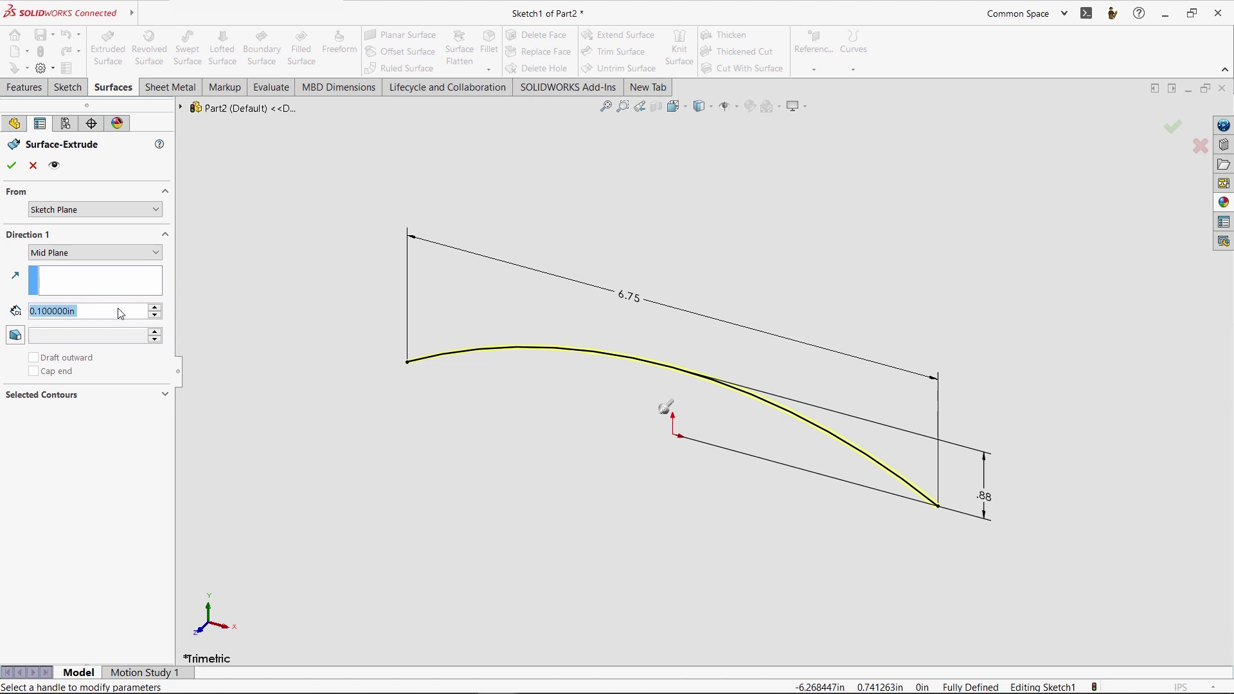
pyautogui.write('.75')
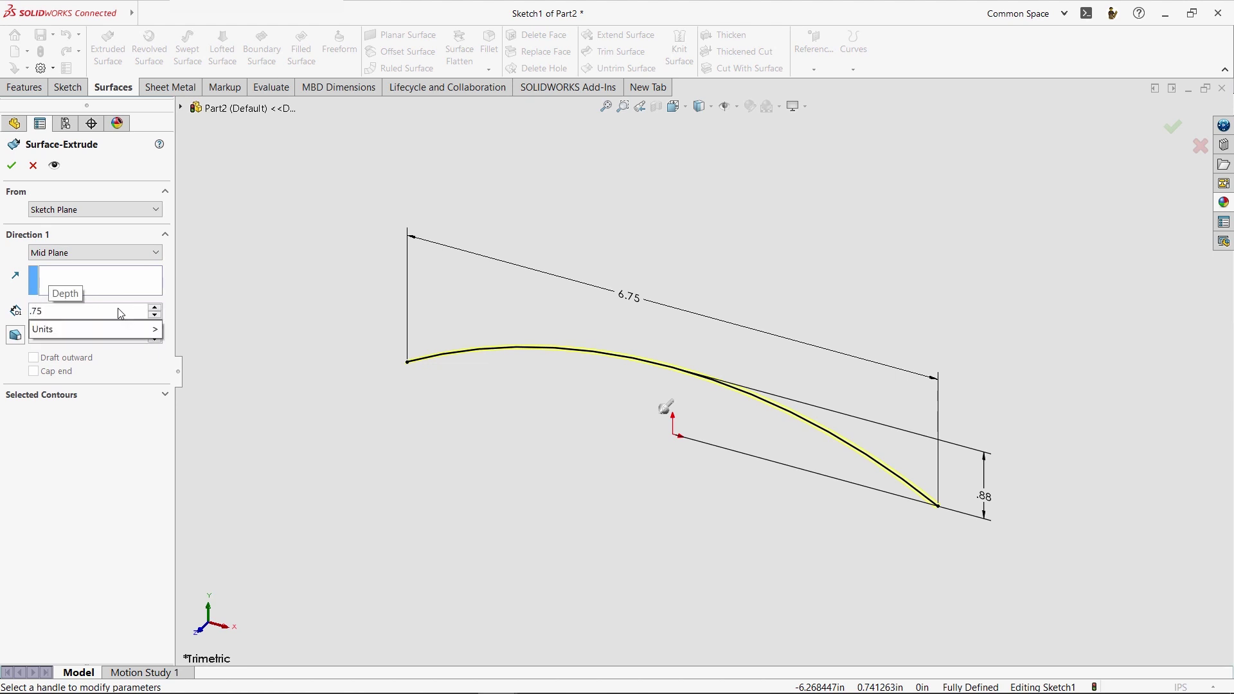
pyautogui.press('Return')
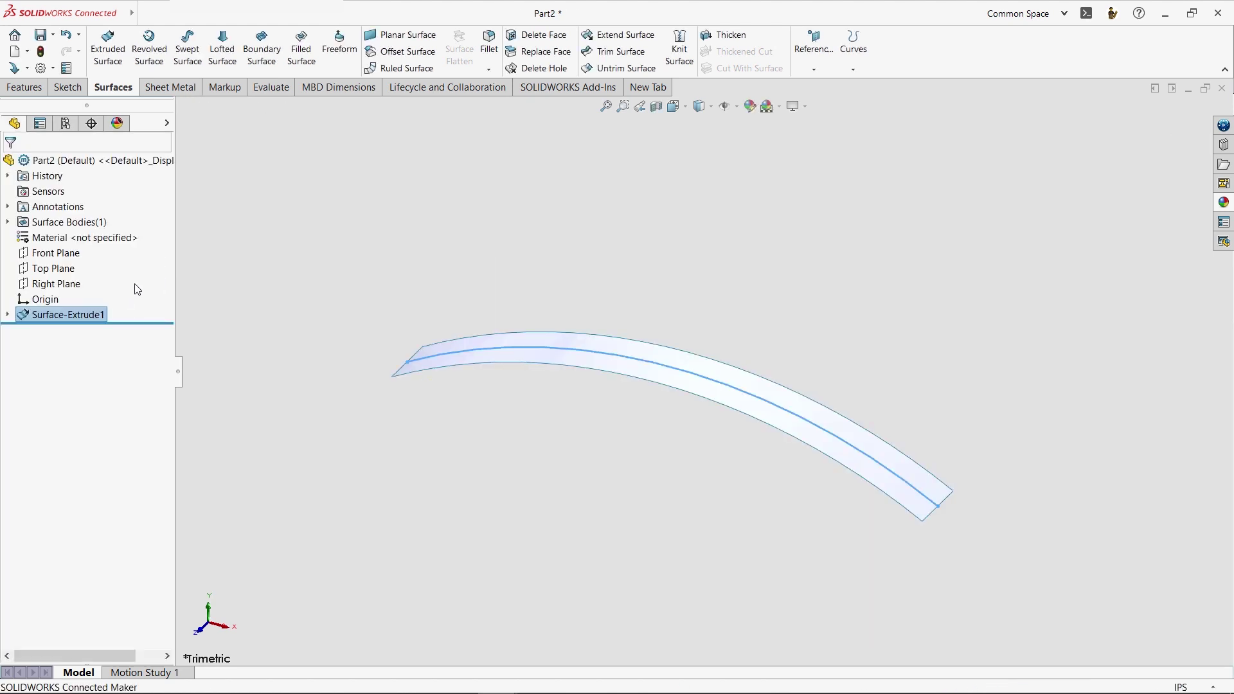
pyautogui.click(354, 284)
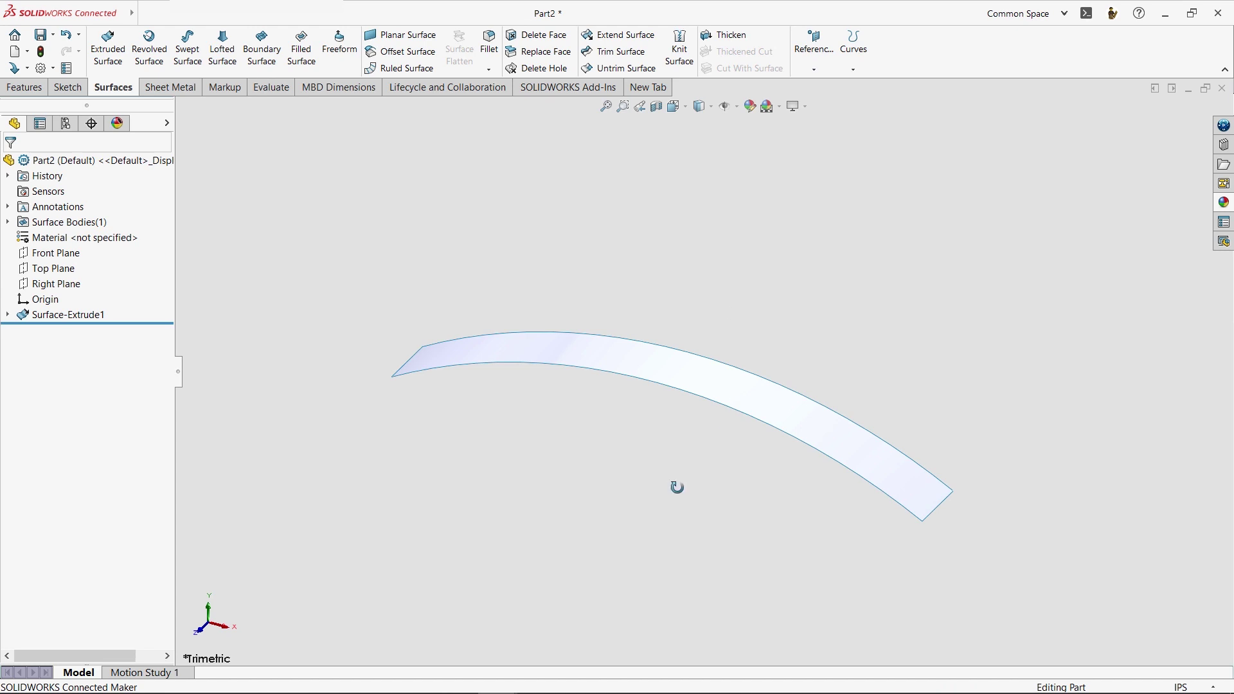
pyautogui.moveTo(676, 487); pyautogui.dragTo(536, 443, button='middle')
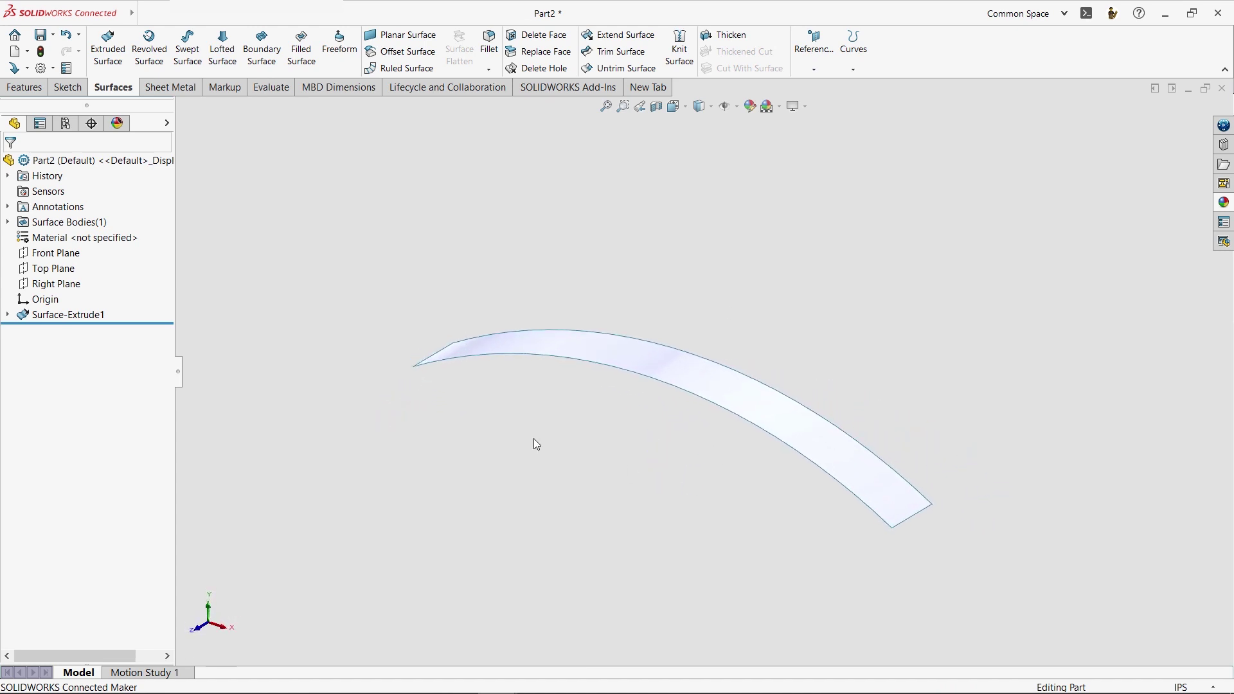
# Start a sketch on the Top Plane and draw a three-point arc of about 29 in radius between the surface's upper corners, bowing inward.
pyautogui.click(8, 223)
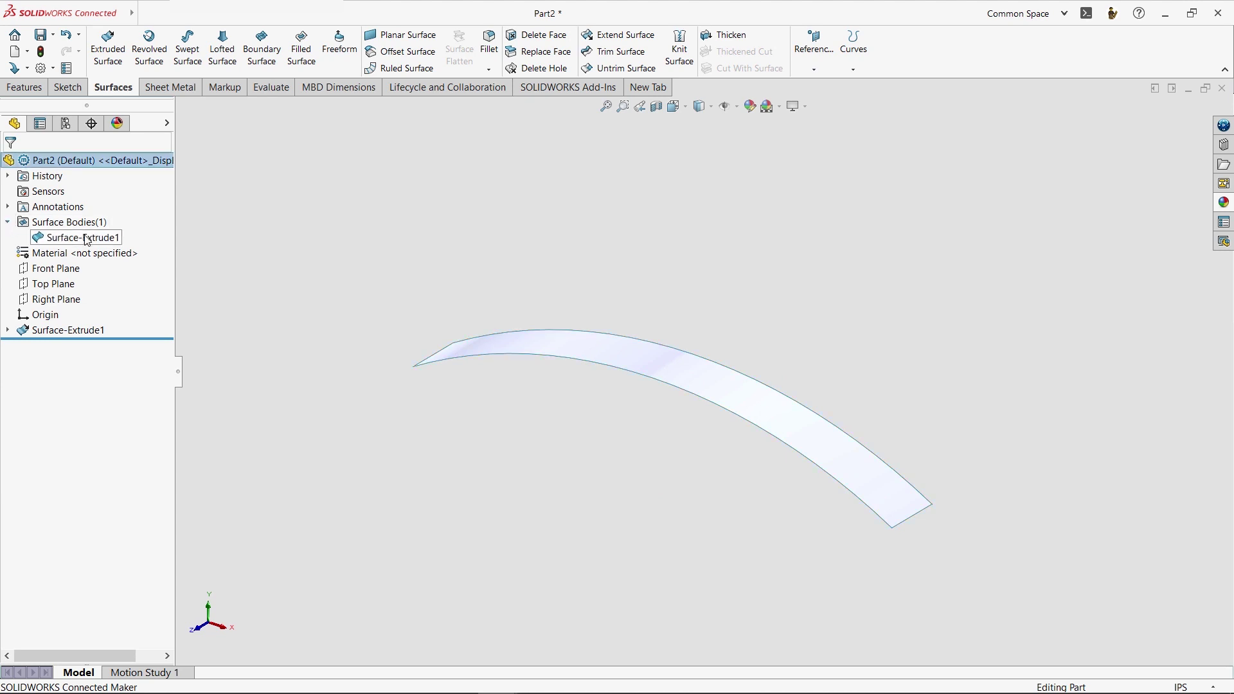
pyautogui.hotkey('ctrl', '5')
pyautogui.click(57, 285)
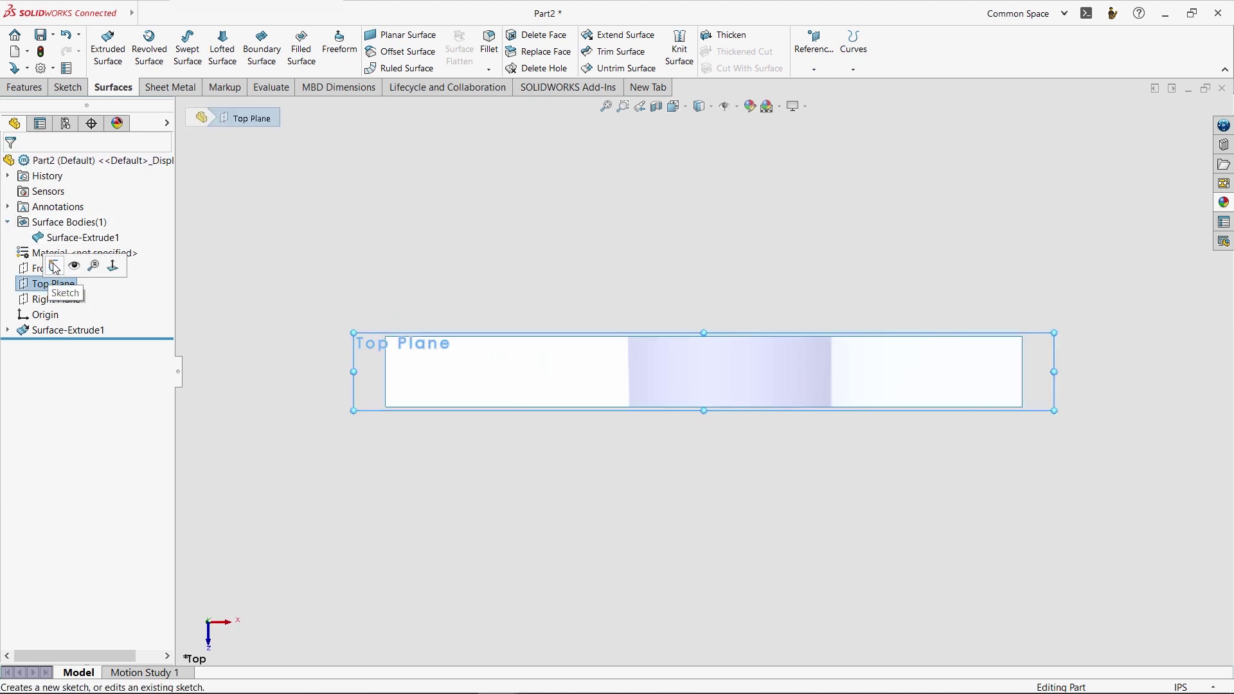
pyautogui.click(52, 268)
pyautogui.press('s')
pyautogui.click(559, 283)
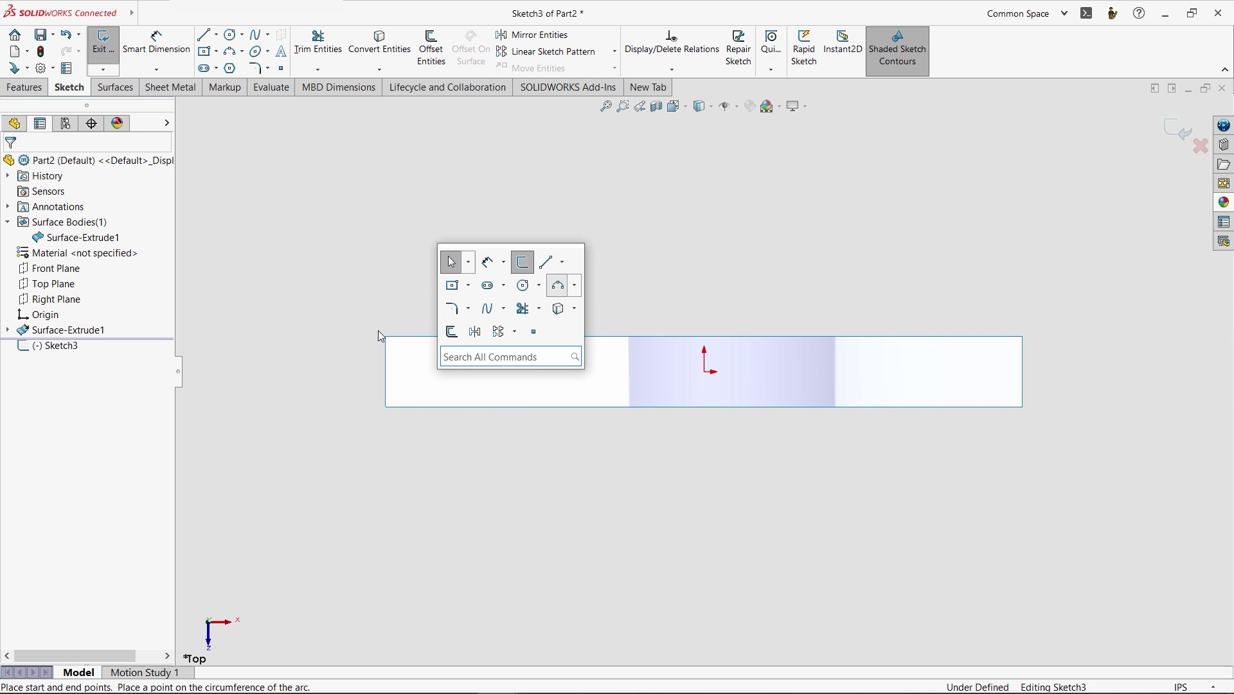
pyautogui.click(400, 349)
pyautogui.click(1022, 336)
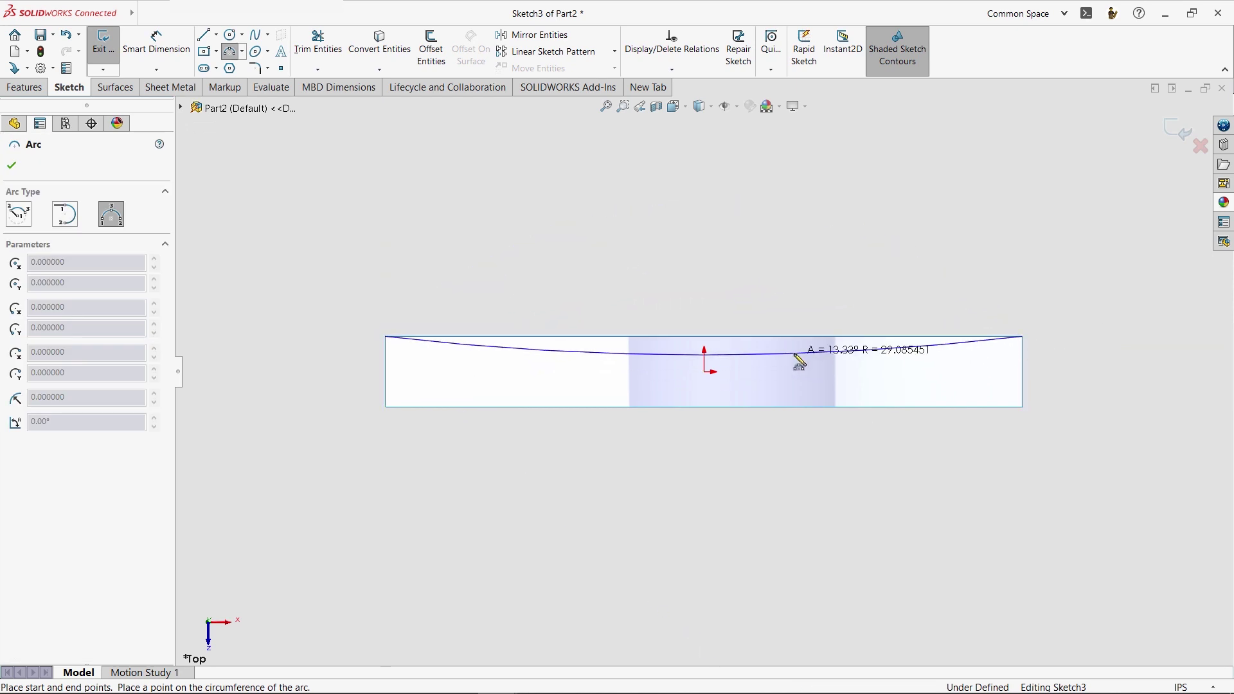
pyautogui.click(796, 353)
pyautogui.press('Escape')
# Draw a horizontal construction line about 1.12 in long from the origin and mirror the arc about it.
pyautogui.press('l')
pyautogui.click(704, 372)
pyautogui.click(809, 371)
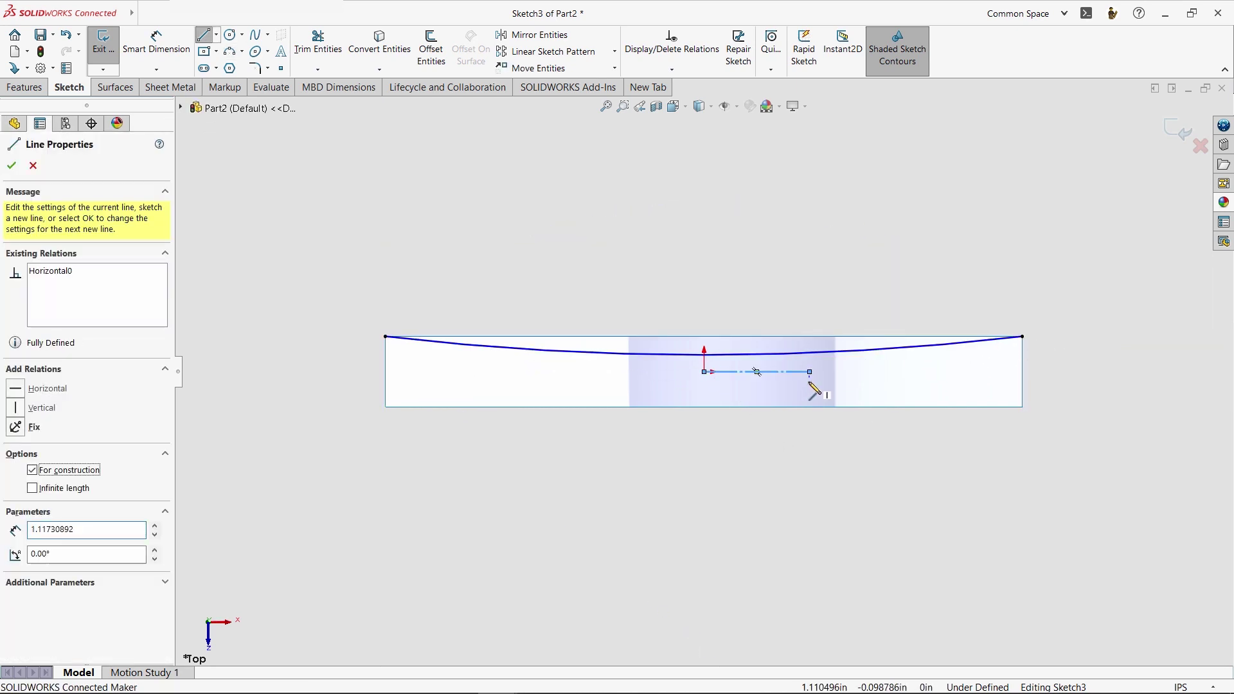
pyautogui.press('Escape')
pyautogui.moveTo(910, 462); pyautogui.dragTo(759, 338)
pyautogui.press('s')
pyautogui.click(804, 429)
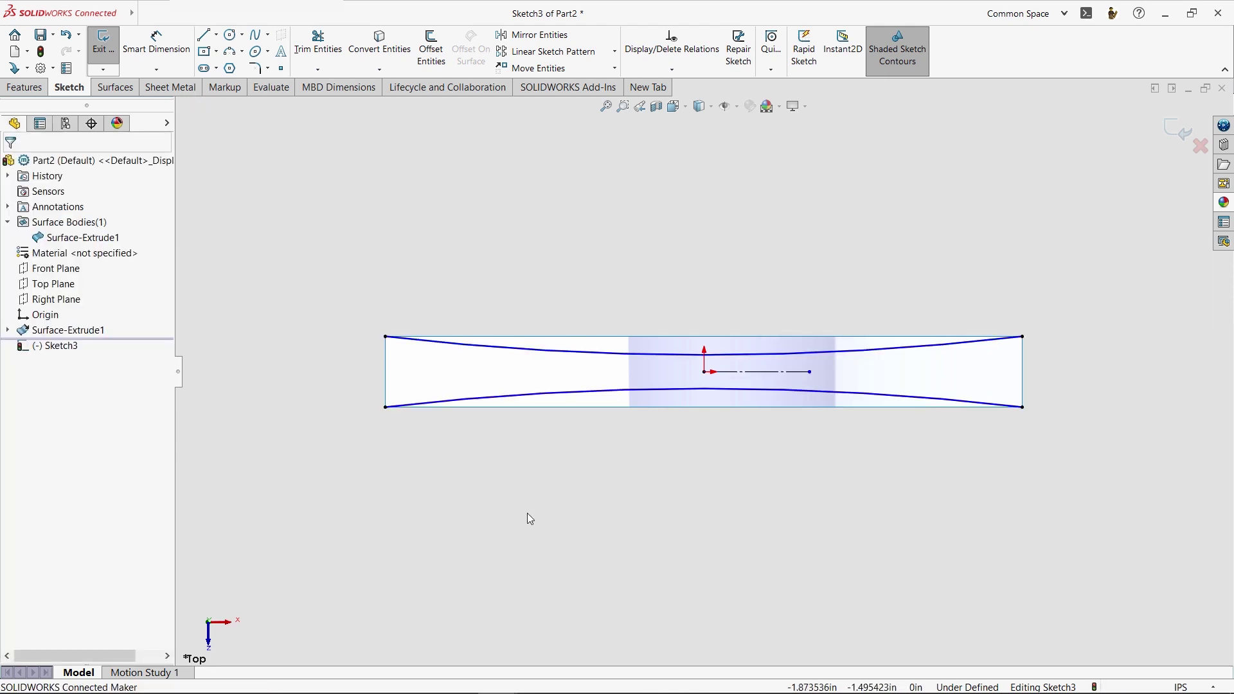
# Close the profile with vertical lines joining the two arcs' endpoints at both ends of the surface.
pyautogui.press('l')
pyautogui.moveTo(386, 337); pyautogui.dragTo(386, 407)
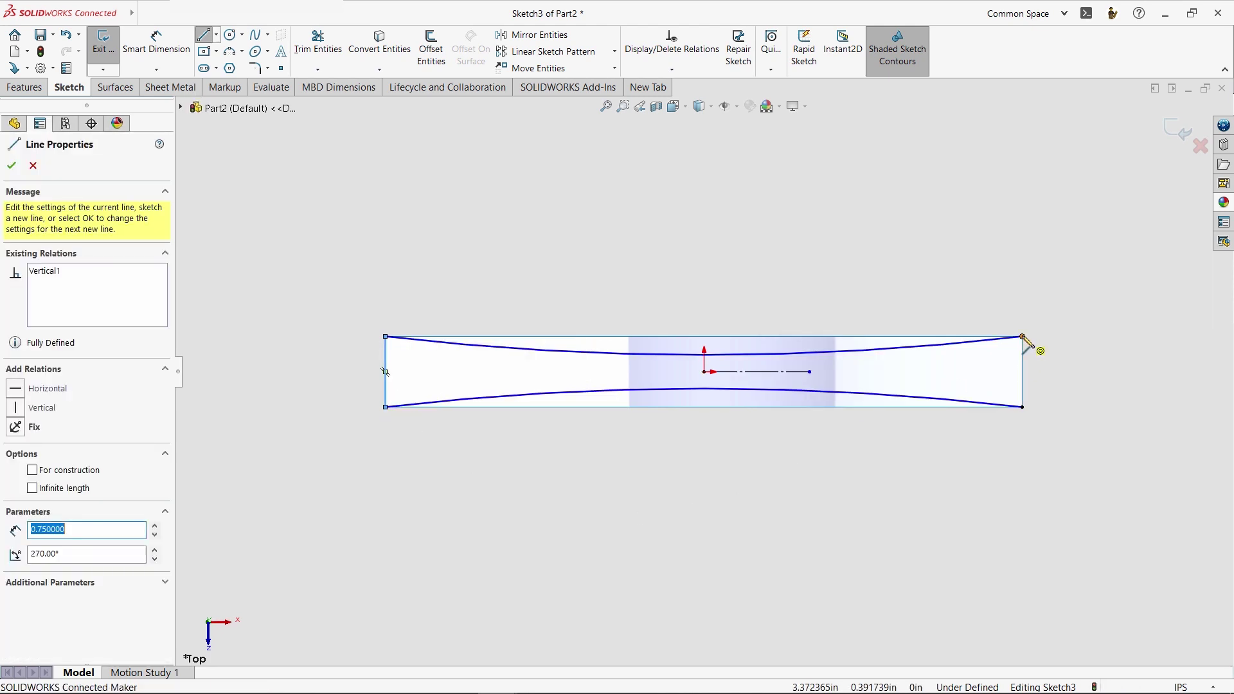
pyautogui.moveTo(1022, 336); pyautogui.dragTo(1022, 407)
pyautogui.press('Escape')
# Dimension the narrowest gap between the two mirrored arcs as .38 in.
pyautogui.press('d')
pyautogui.click(771, 354)
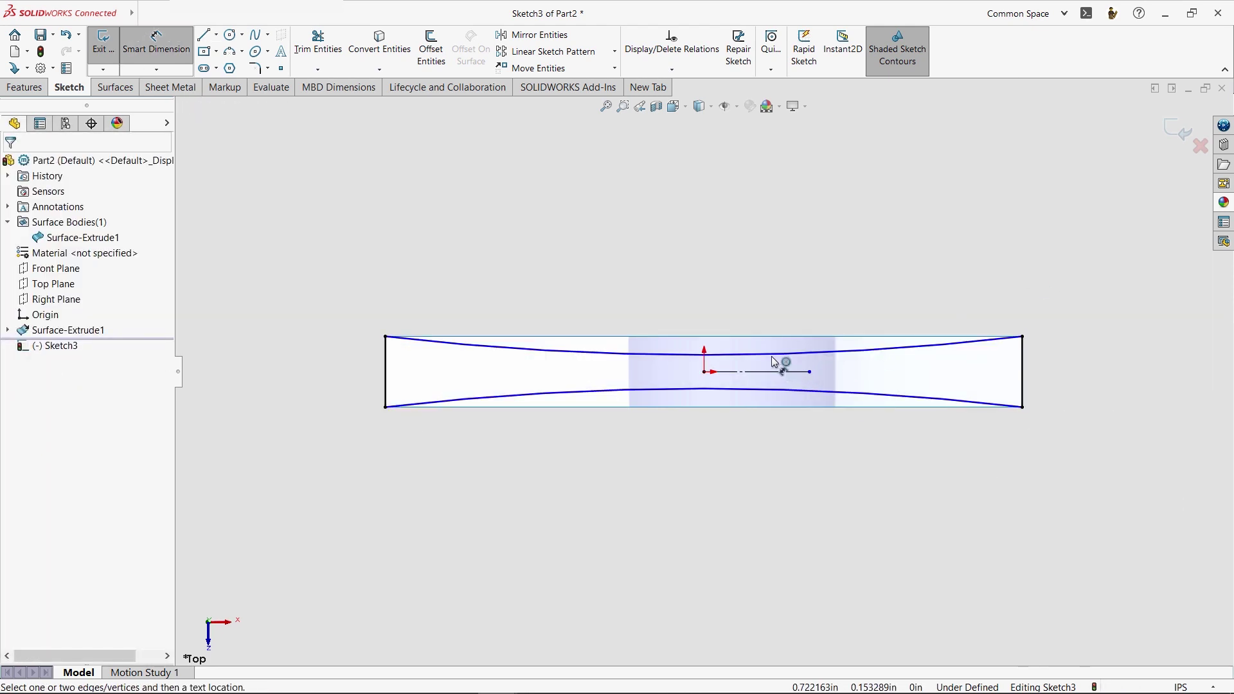
pyautogui.click(789, 390)
pyautogui.click(1080, 385)
pyautogui.write('.38')
pyautogui.press('Return')
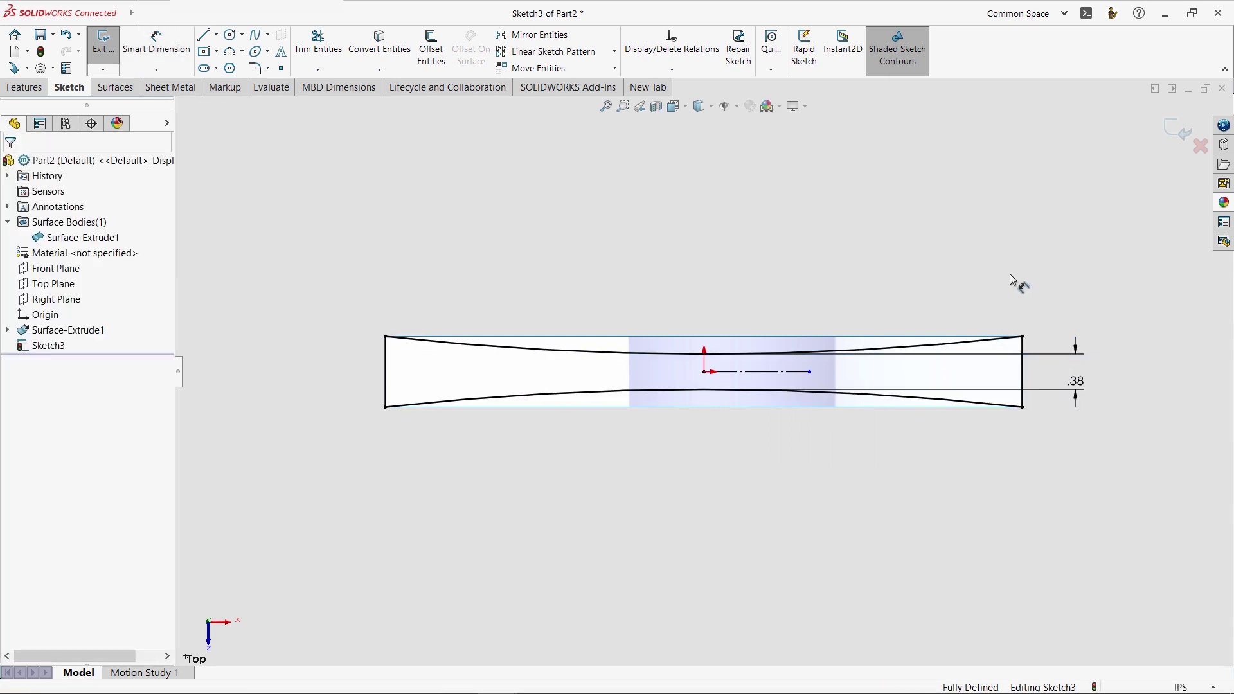
# Trim the extruded surface with the closed arc sketch, keeping the region between the two arcs.
pyautogui.click(31, 89)
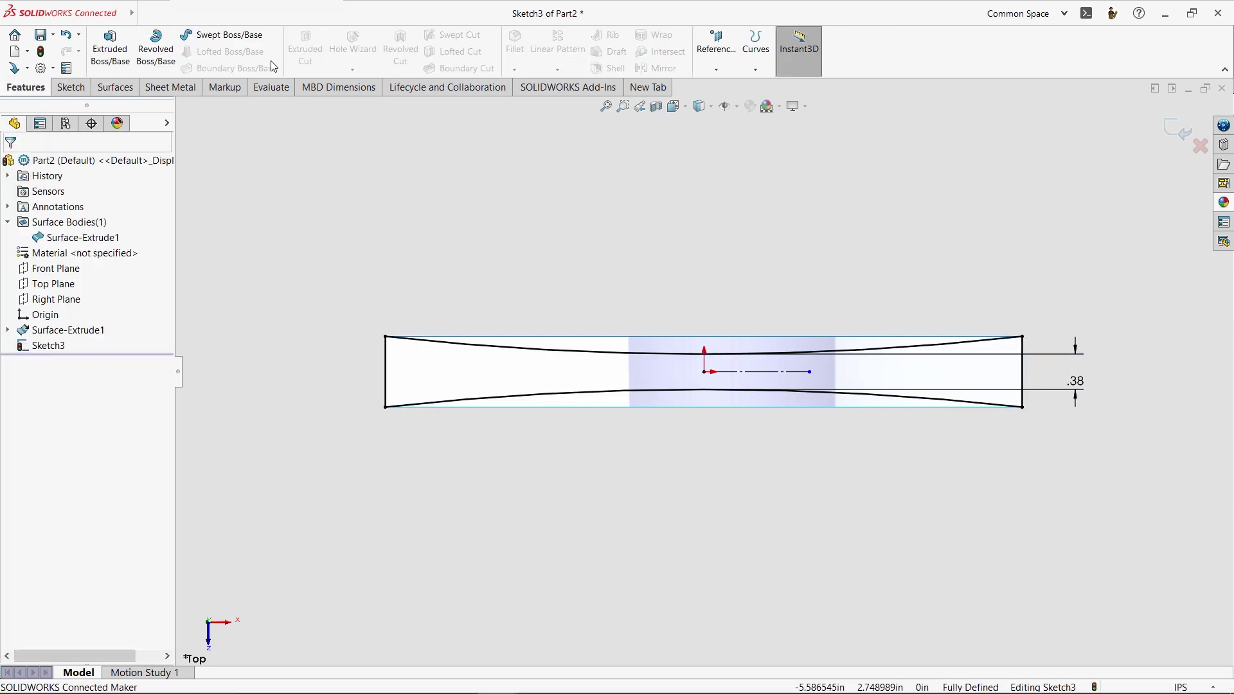
pyautogui.click(115, 88)
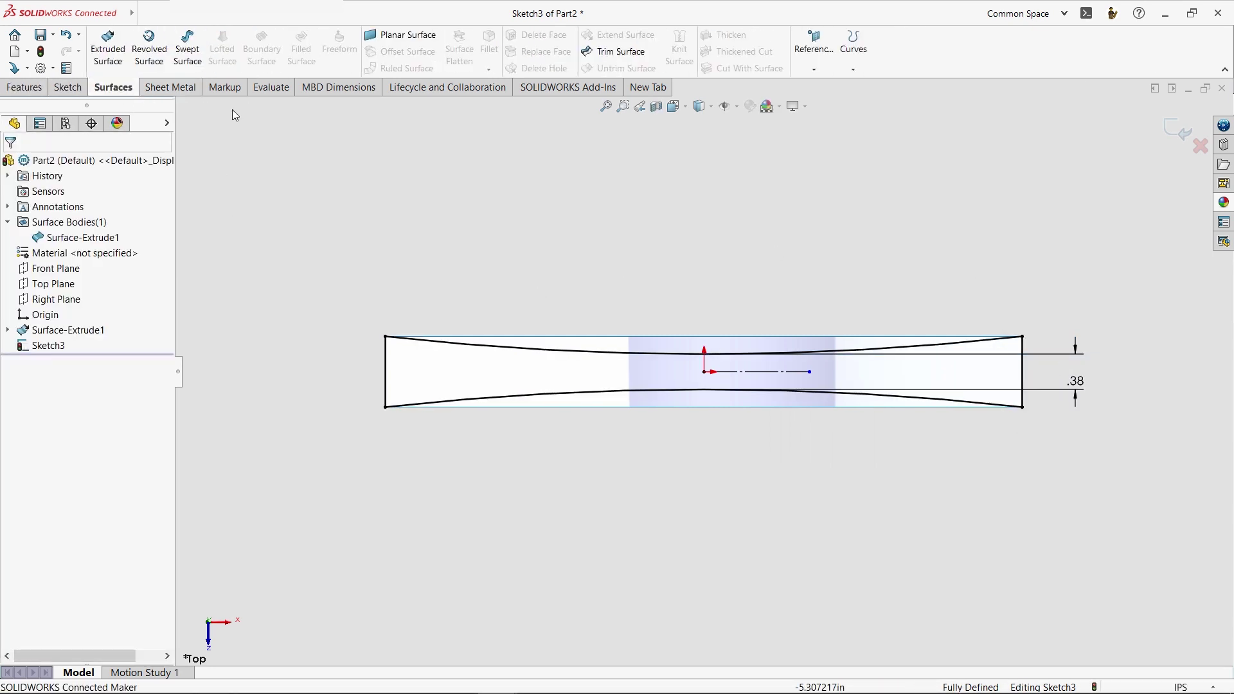
pyautogui.click(612, 56)
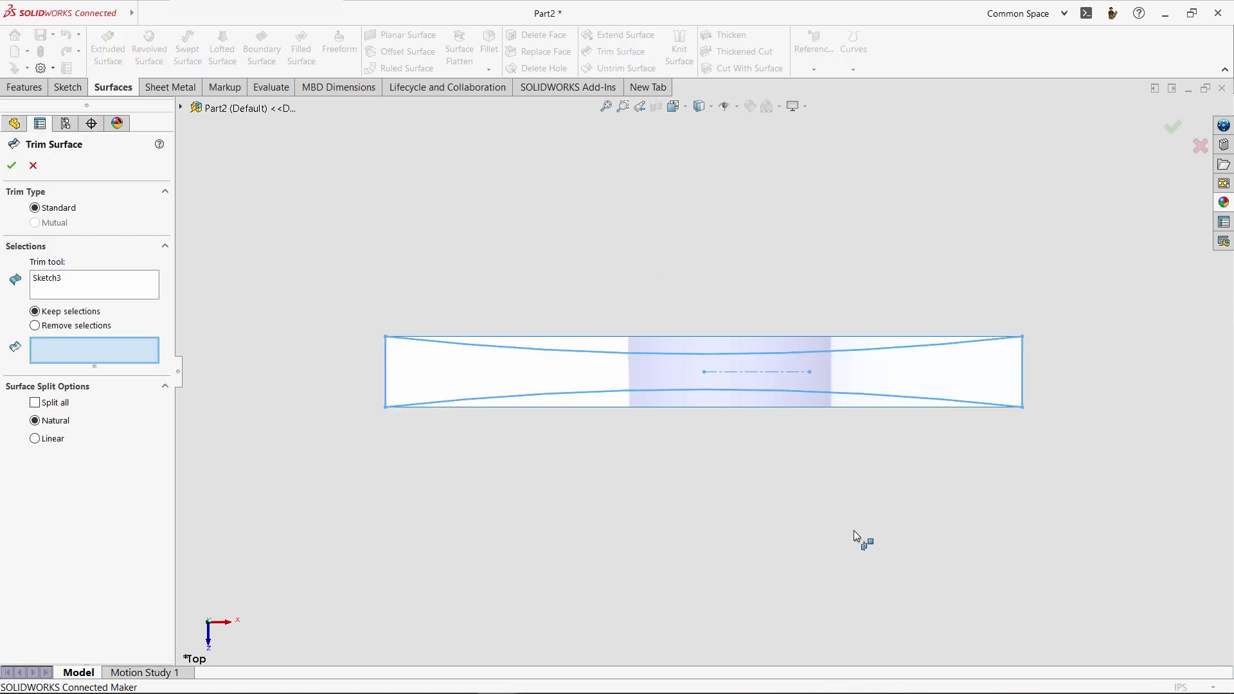
pyautogui.moveTo(885, 480); pyautogui.dragTo(804, 322, button='middle')
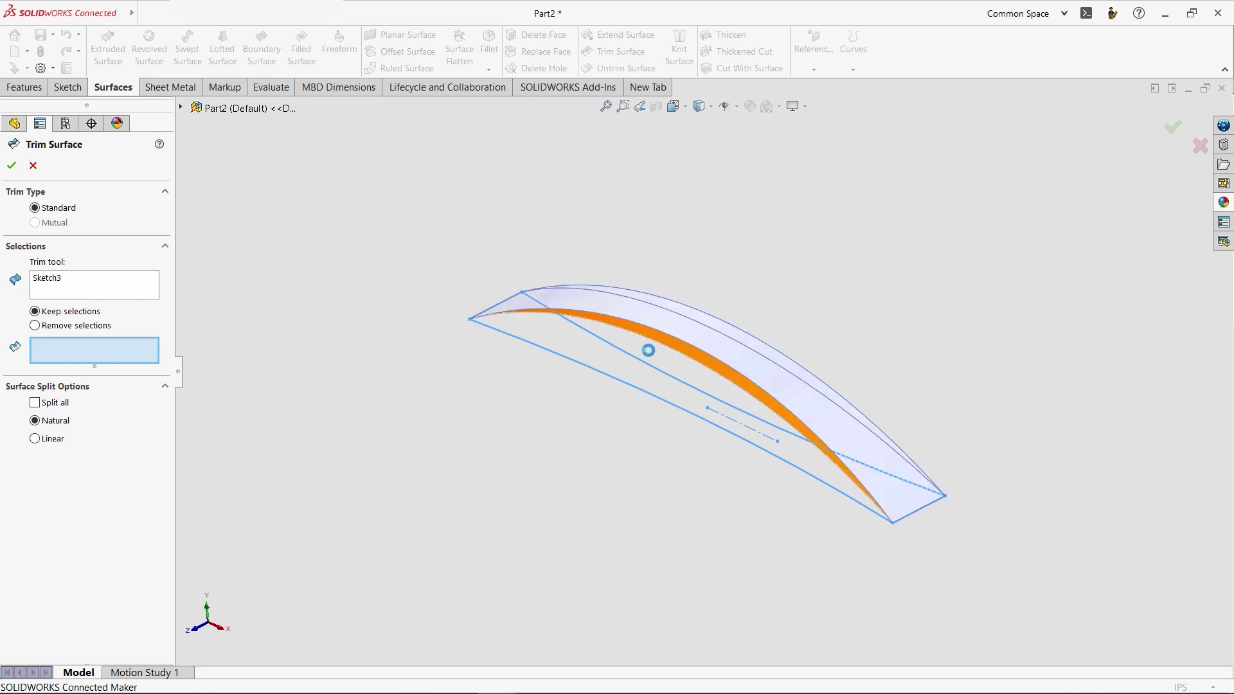
pyautogui.click(600, 308)
pyautogui.press('Return')
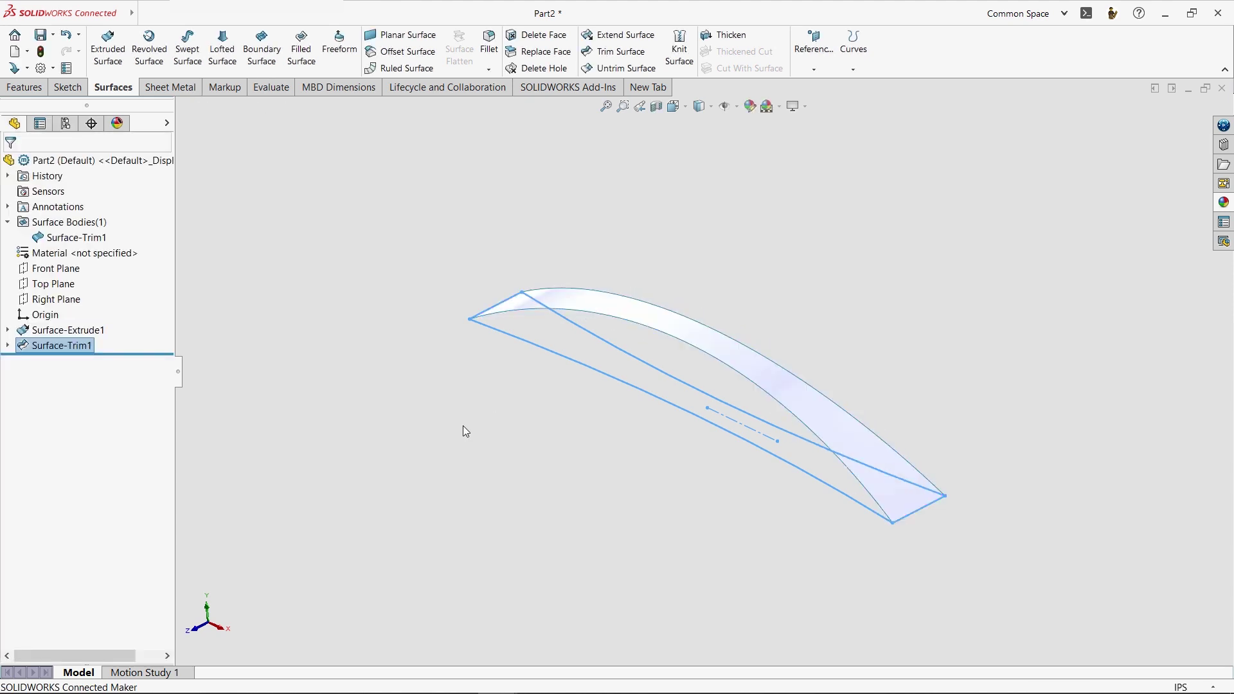
# Start a sketch on the Top Plane and draw a style spline bulging inward between the corners of the trimmed surface's left end.
pyautogui.moveTo(462, 427); pyautogui.dragTo(196, 336, button='middle')
pyautogui.click(47, 284)
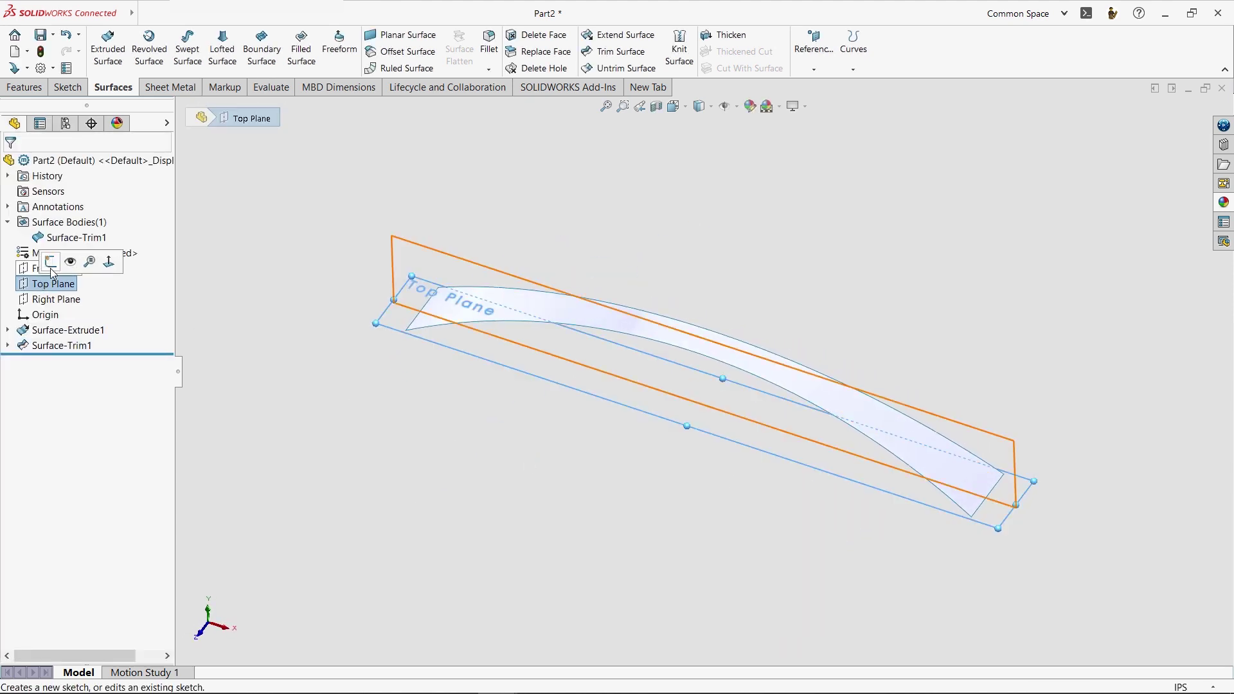
pyautogui.click(46, 263)
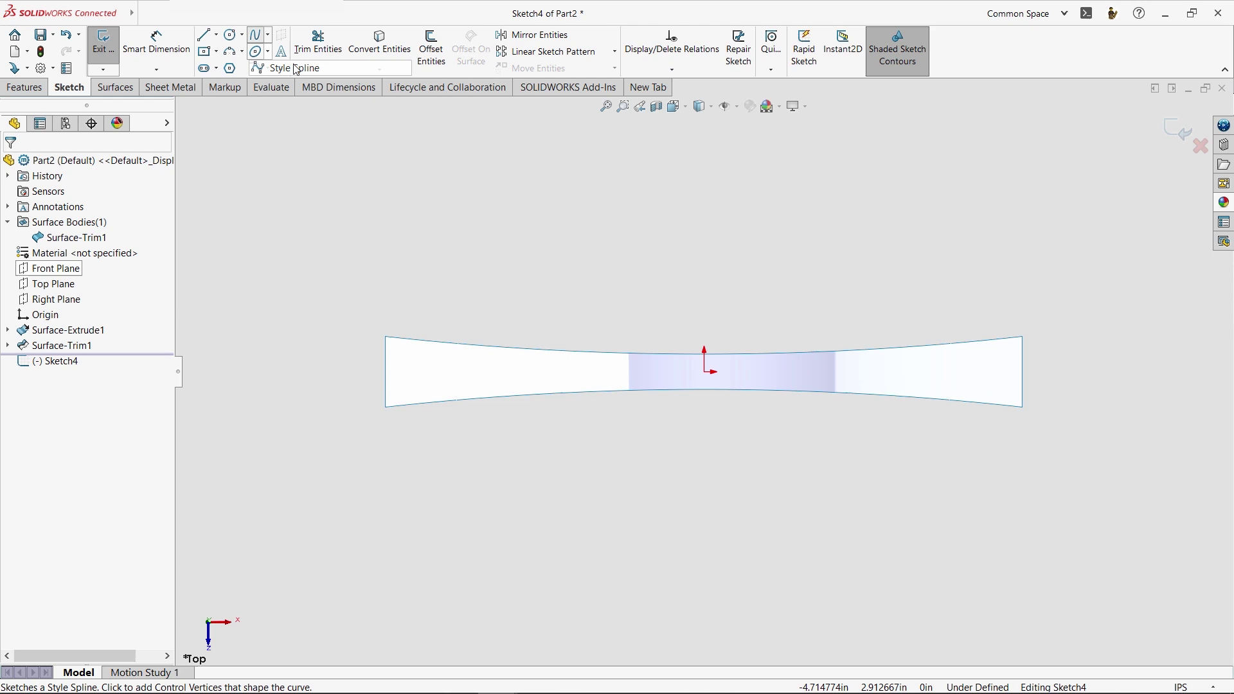
pyautogui.click(256, 35)
pyautogui.click(385, 337)
pyautogui.click(449, 357)
pyautogui.doubleClick(386, 406)
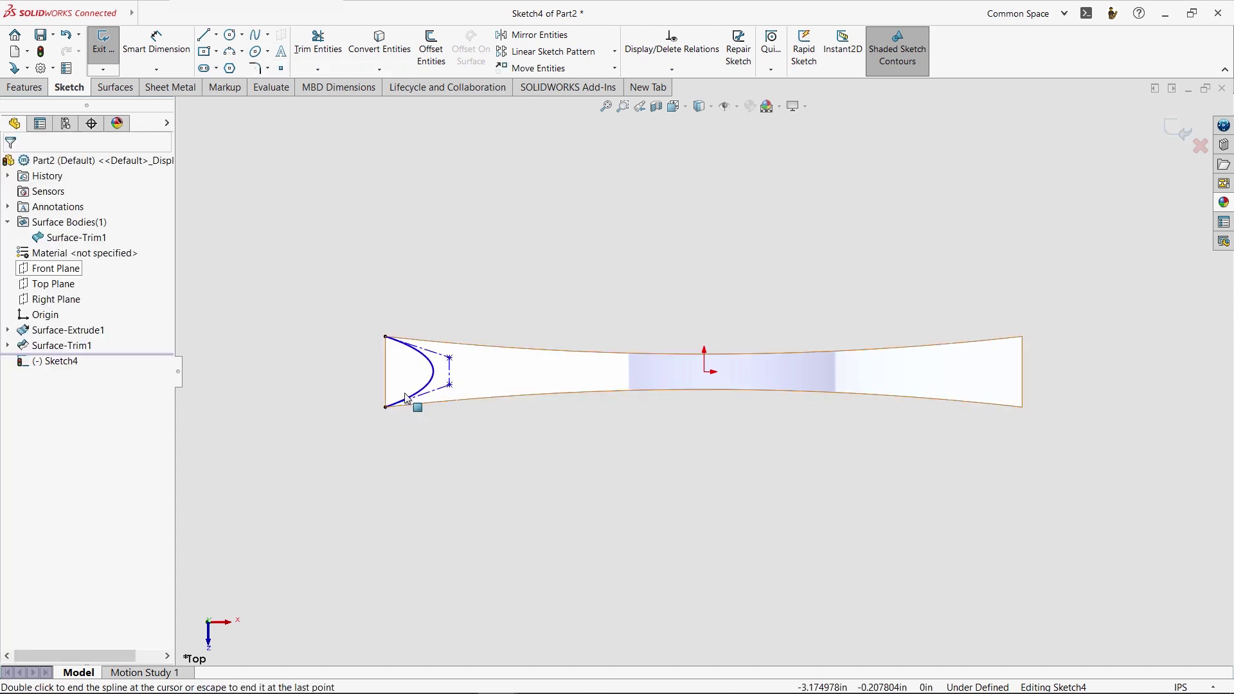
# Close the spline with a vertical line and add a horizontal construction line from its midpoint to the midpoint of the spline's control polygon segment.
pyautogui.scroll(-5, 379, 376)
pyautogui.press('l')
pyautogui.click(537, 238)
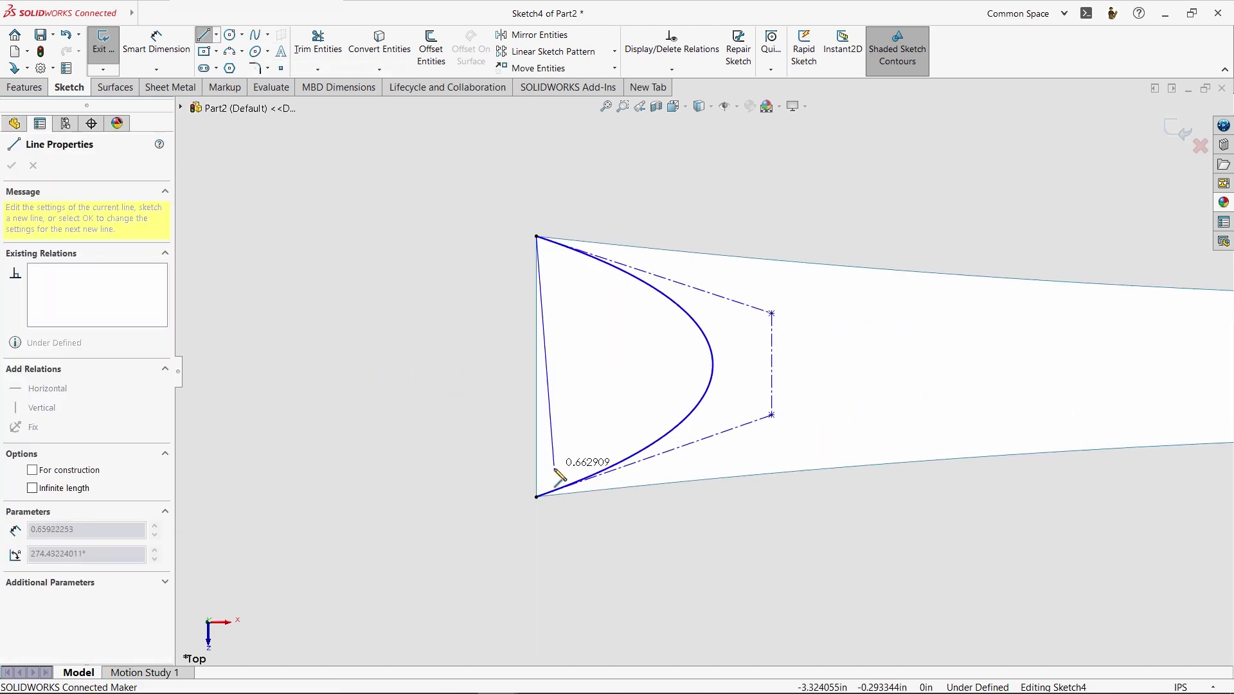
pyautogui.click(537, 496)
pyautogui.click(536, 366)
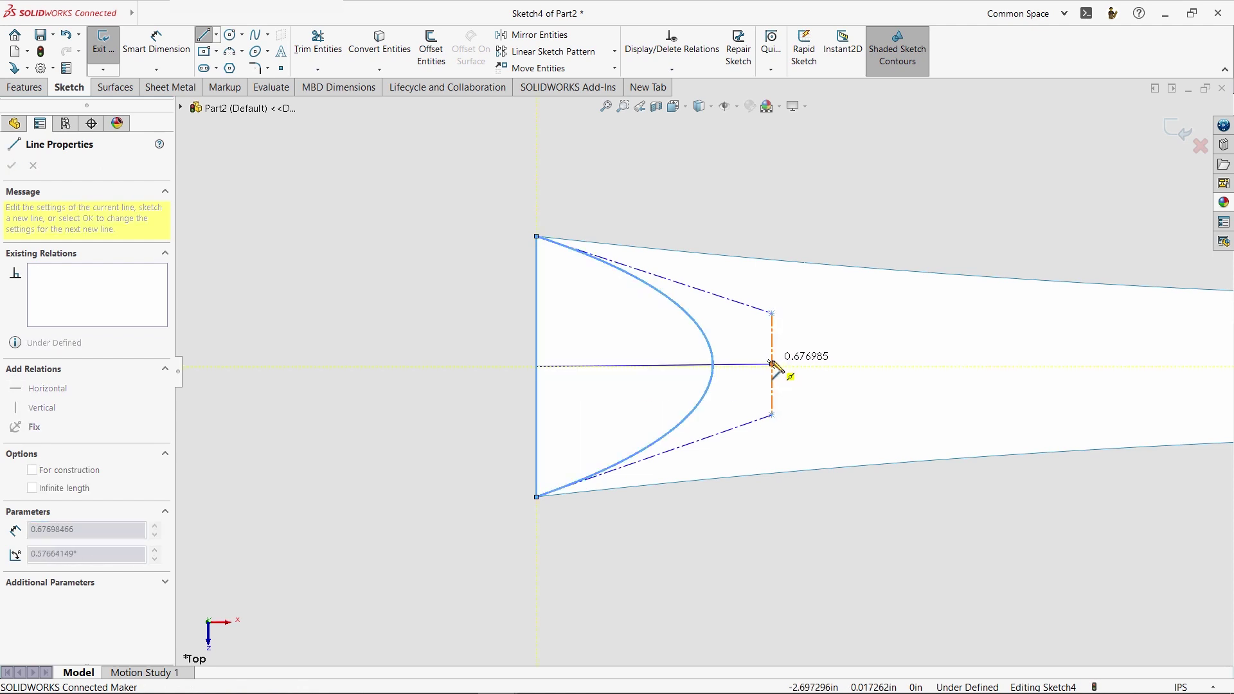
pyautogui.click(772, 364)
pyautogui.press('h')
pyautogui.press('Escape')
# Make the inner control polygon segment vertical and pull it farther from the end line to lengthen the spline.
pyautogui.click(773, 351)
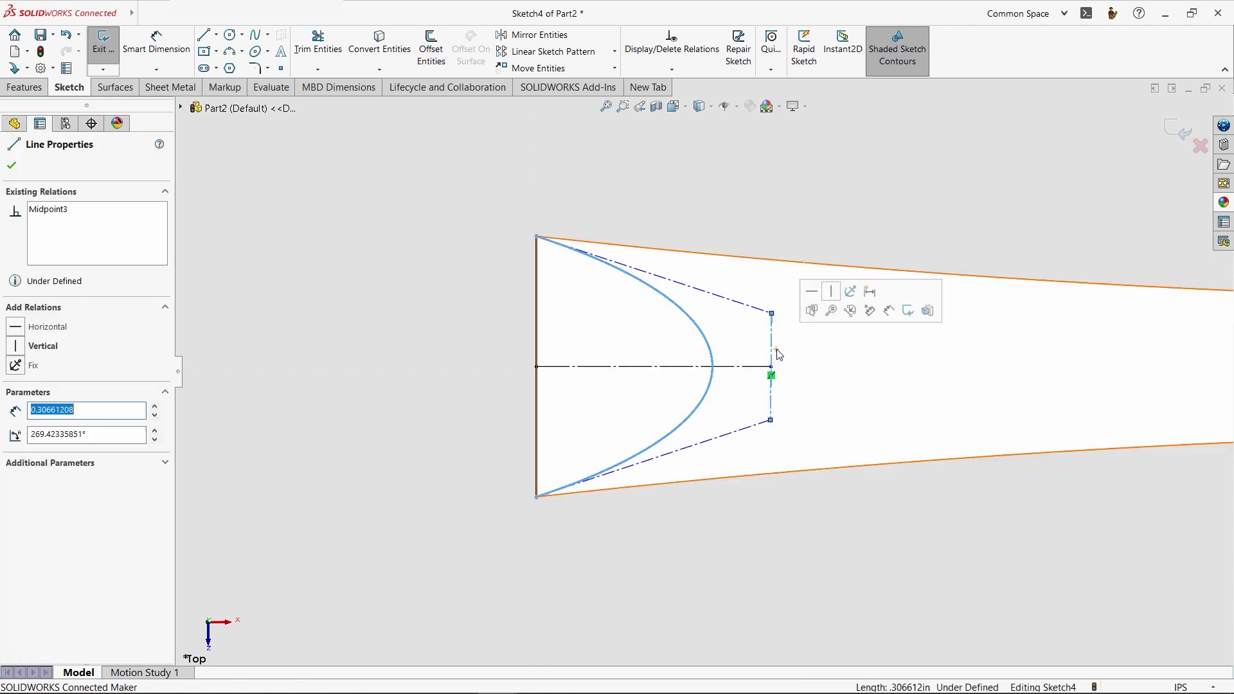
pyautogui.click(832, 291)
pyautogui.press('Escape')
pyautogui.moveTo(789, 437); pyautogui.dragTo(909, 431)
pyautogui.press('Escape')
# Dimension the horizontal construction line as 1.25 in and the vertical control polygon segment as .375 in.
pyautogui.press('d')
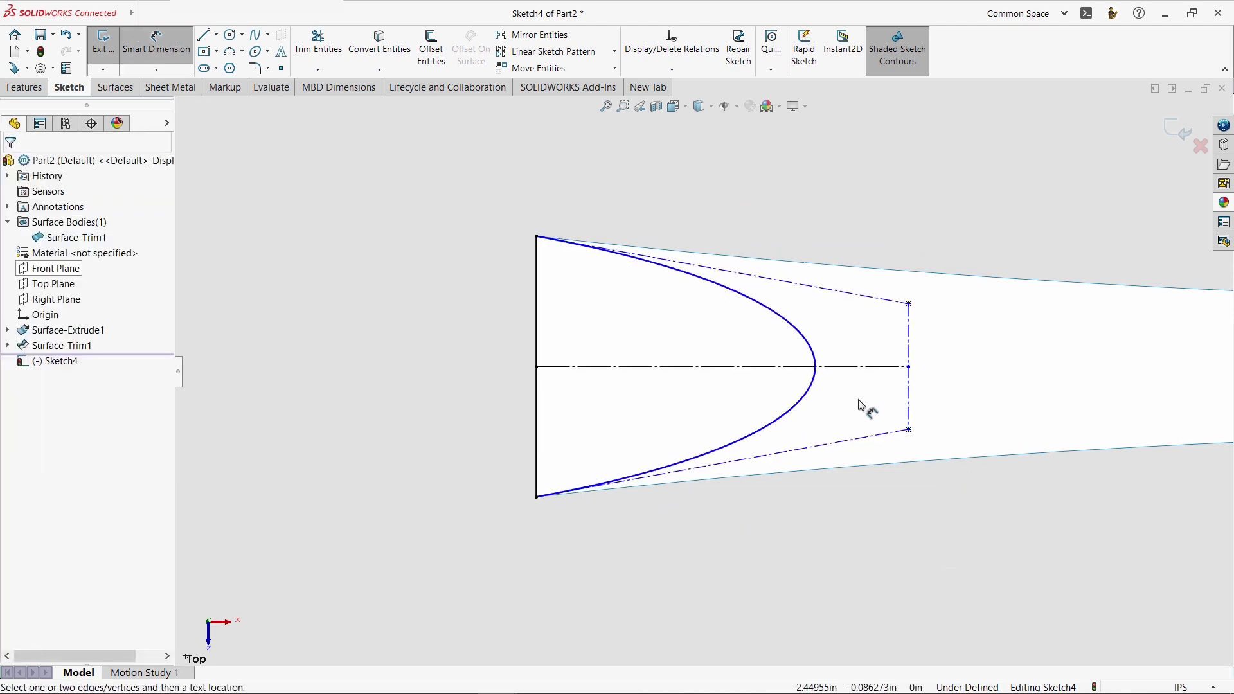
pyautogui.click(858, 367)
pyautogui.click(743, 538)
pyautogui.press('Return')
pyautogui.click(971, 350)
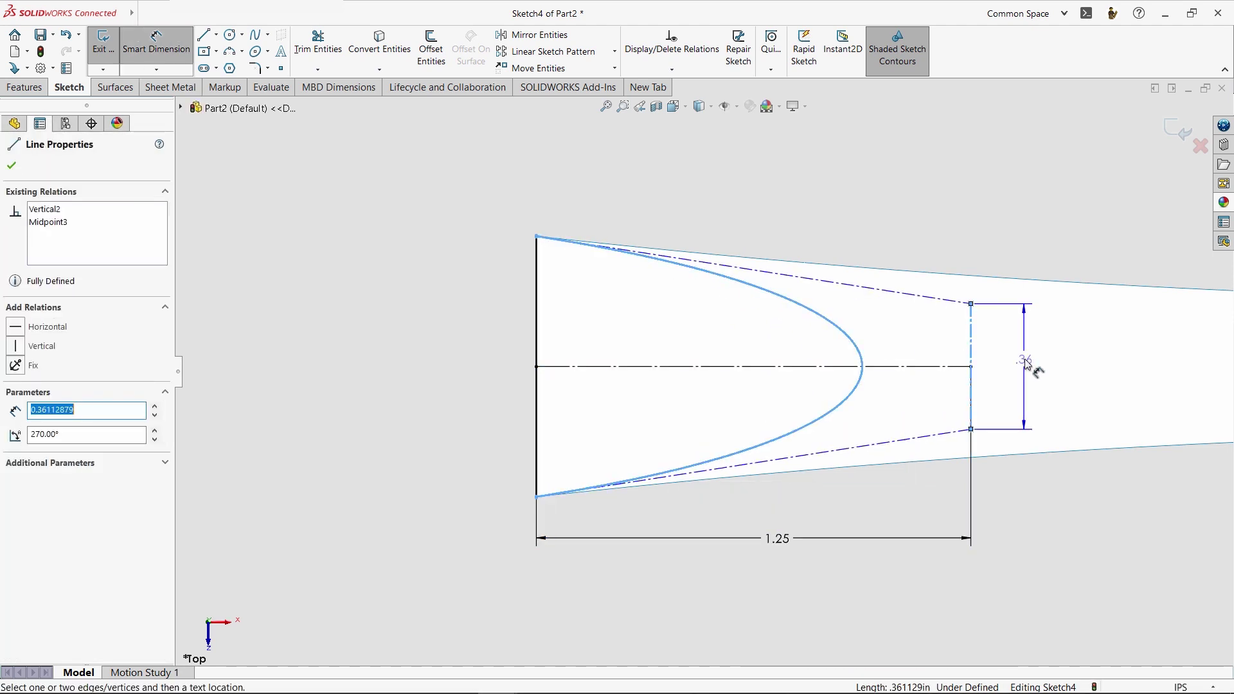
pyautogui.click(1027, 361)
pyautogui.write('.375')
pyautogui.press('Return')
pyautogui.click(969, 227)
pyautogui.press('f')
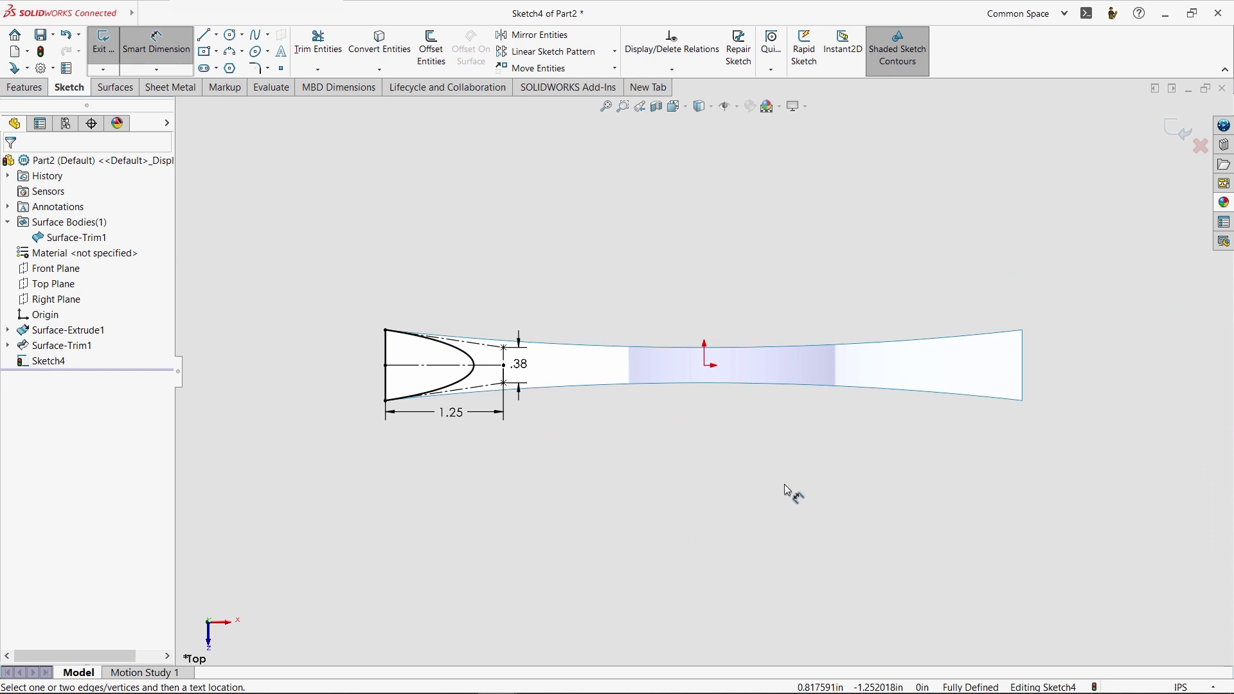
# Draw a vertical construction line downward from the origin to serve as a mirror axis.
pyautogui.press('l')
pyautogui.click(704, 365)
pyautogui.click(705, 429)
pyautogui.hotkey('alt', 'c')
pyautogui.press('Escape')
# Mirror the closing line and style spline about the construction line through the origin, onto the opposite end of the surface.
pyautogui.moveTo(900, 508); pyautogui.dragTo(818, 334, button='middle')
pyautogui.scroll(-1, 501, 332)
pyautogui.click(496, 332)
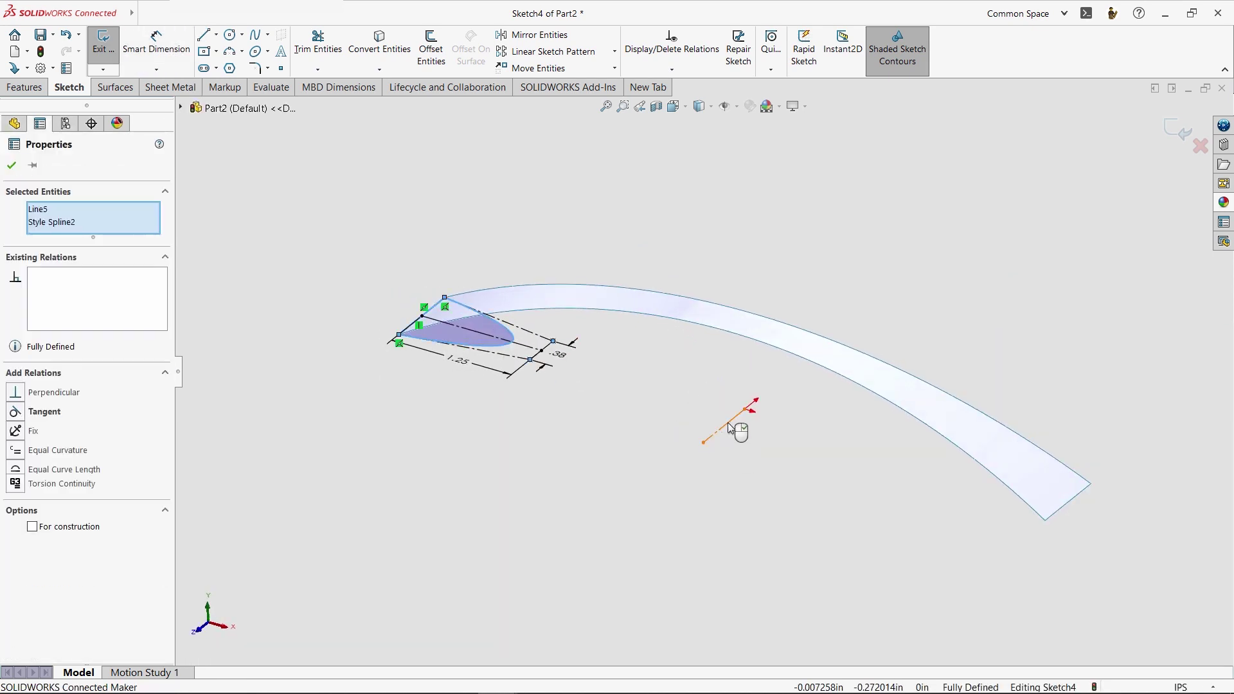
pyautogui.keyDown('ctrl'); pyautogui.click(731, 420); pyautogui.keyUp('ctrl')
pyautogui.press('s')
pyautogui.click(772, 512)
pyautogui.click(595, 550)
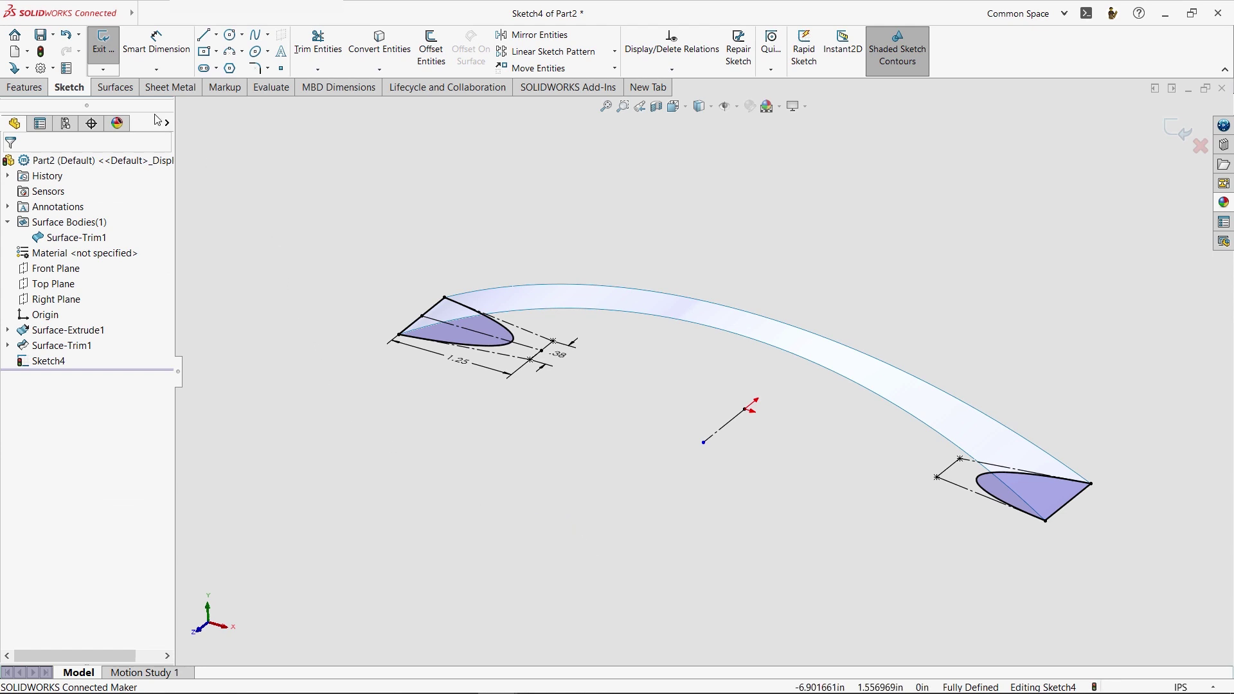
# Create planar surfaces from the two closed end profiles in the active sketch.
pyautogui.click(113, 88)
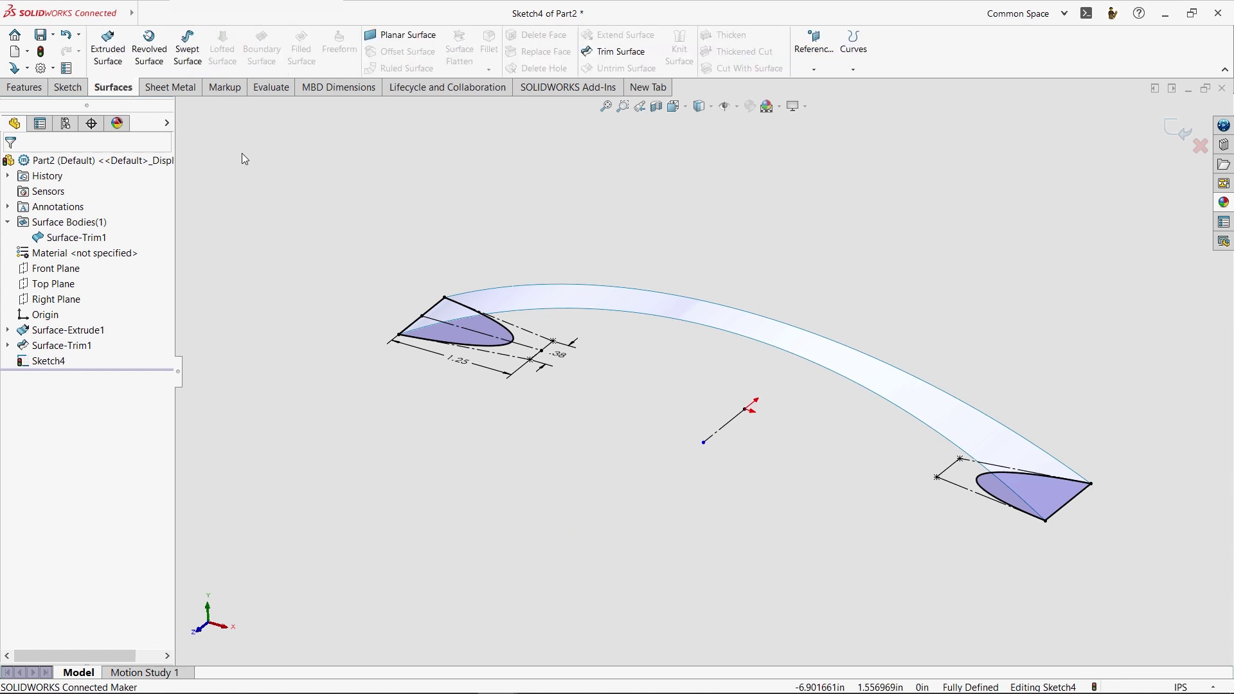
pyautogui.click(409, 38)
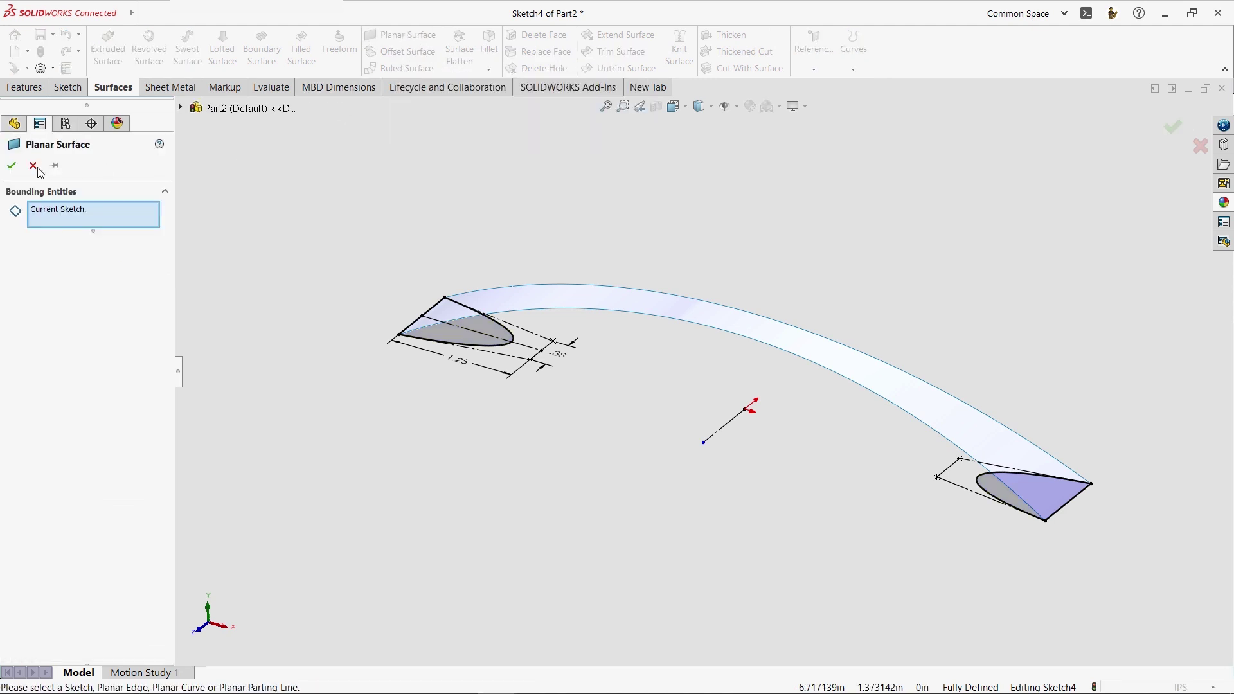
pyautogui.click(12, 167)
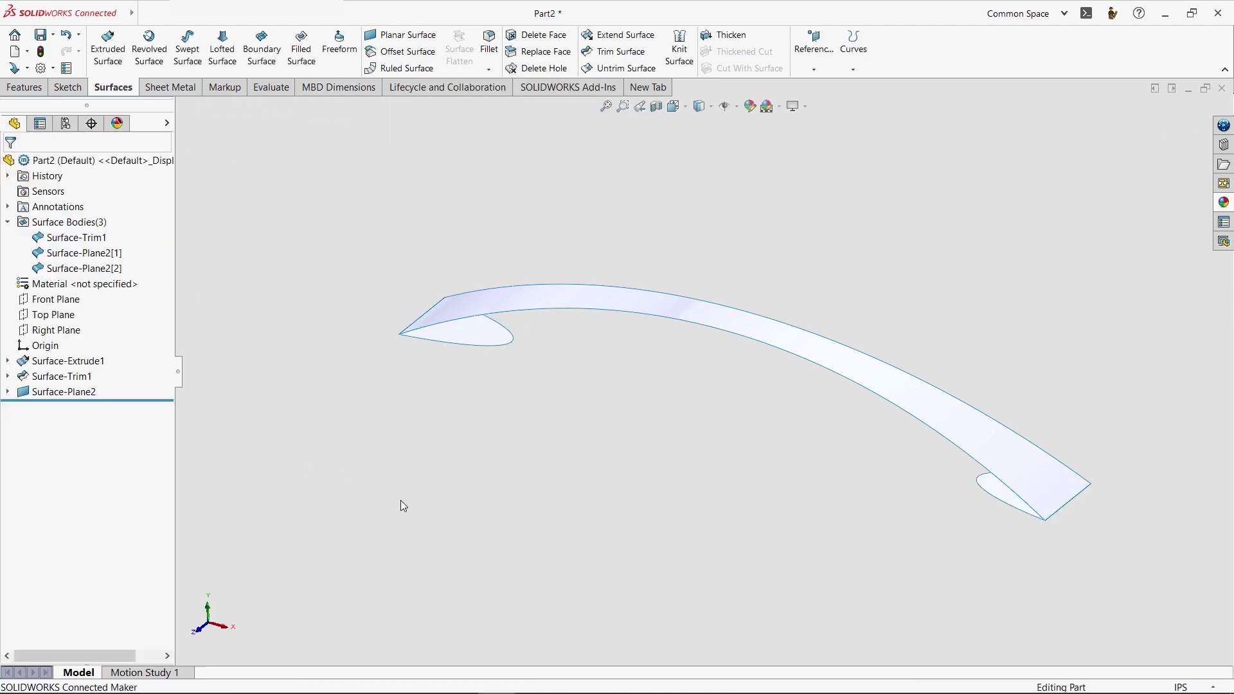
pyautogui.moveTo(573, 506)
pyautogui.mouseDown(button='middle')
pyautogui.moveTo(586, 386)
pyautogui.moveTo(569, 506)
pyautogui.mouseUp(button='middle')
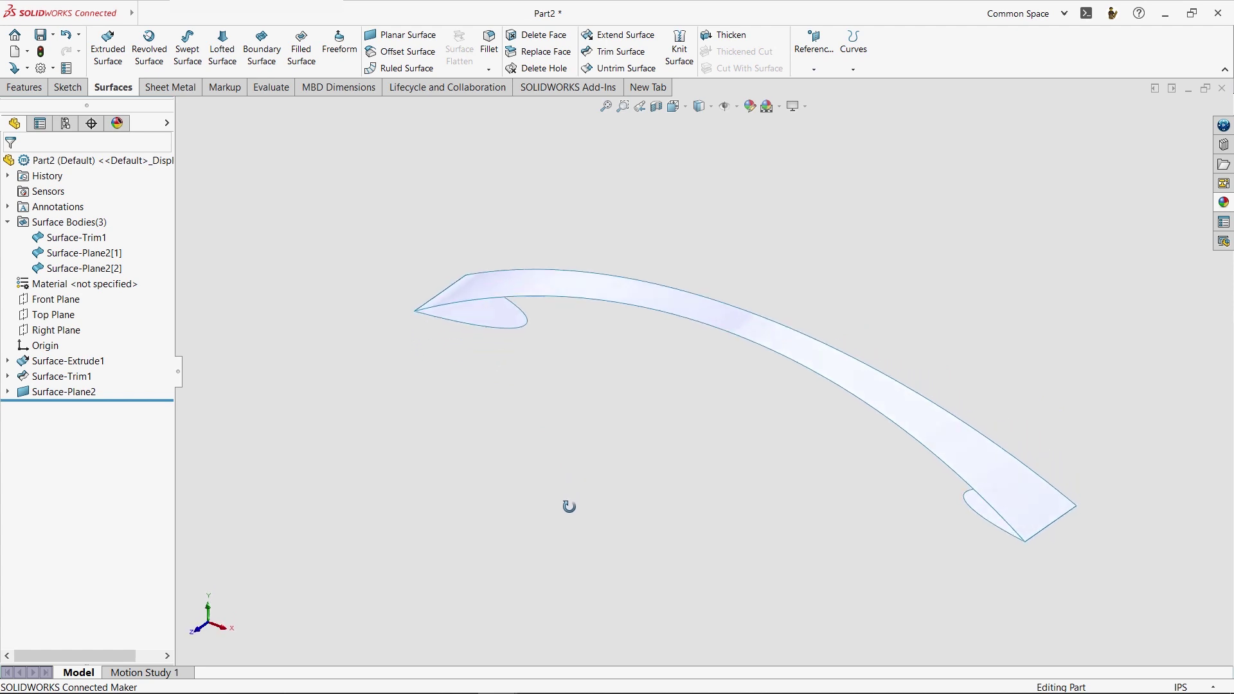
# Examine the trimmed surface and the two planar surface bodies individually, including the corner where the surfaces meet.
pyautogui.click(83, 239)
pyautogui.click(80, 254)
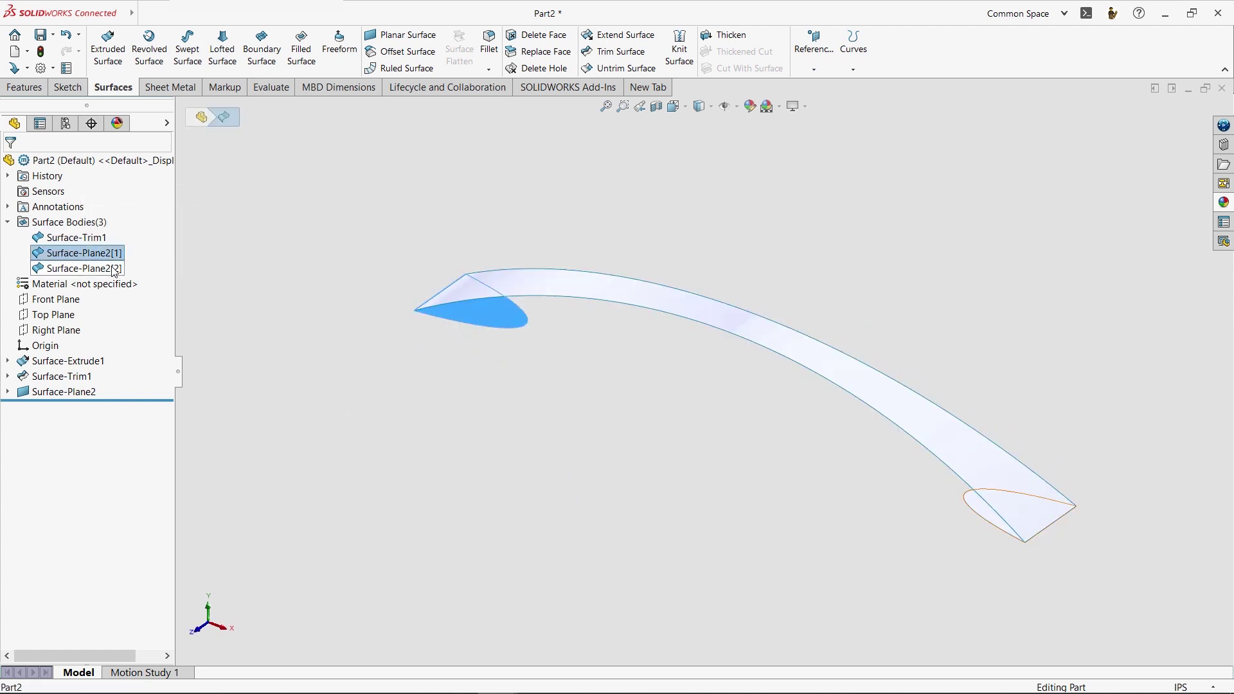
pyautogui.click(114, 269)
pyautogui.click(325, 426)
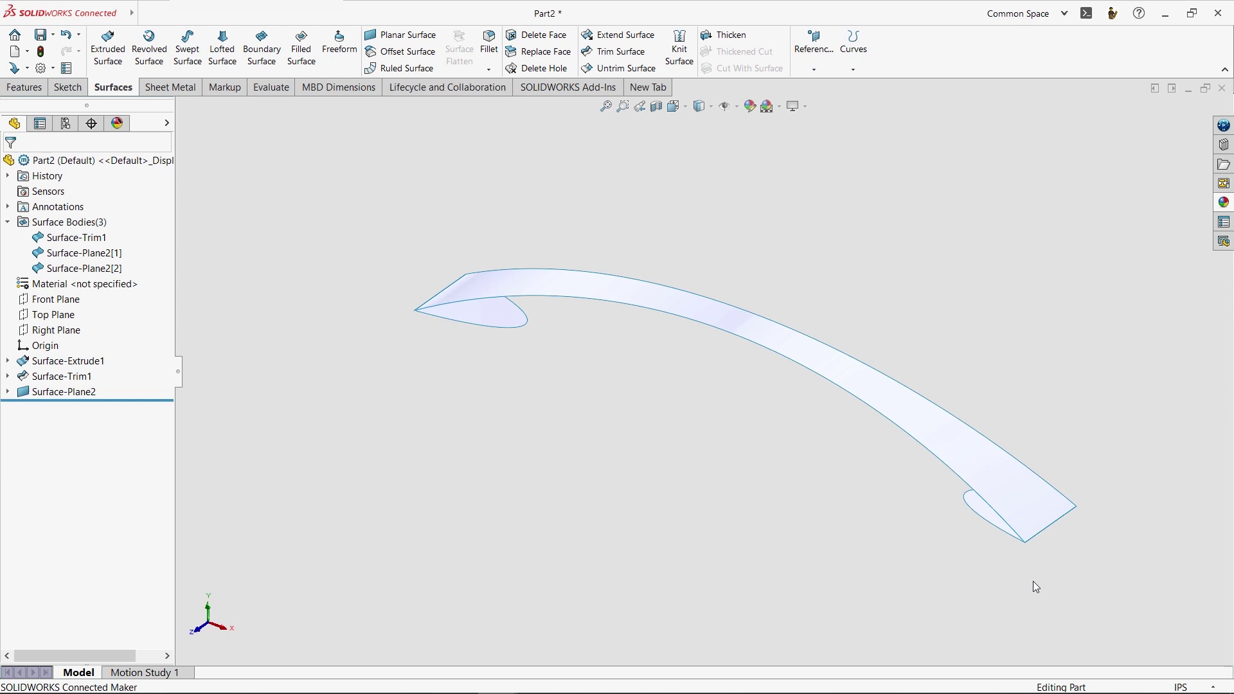
pyautogui.scroll(-10, 1060, 538)
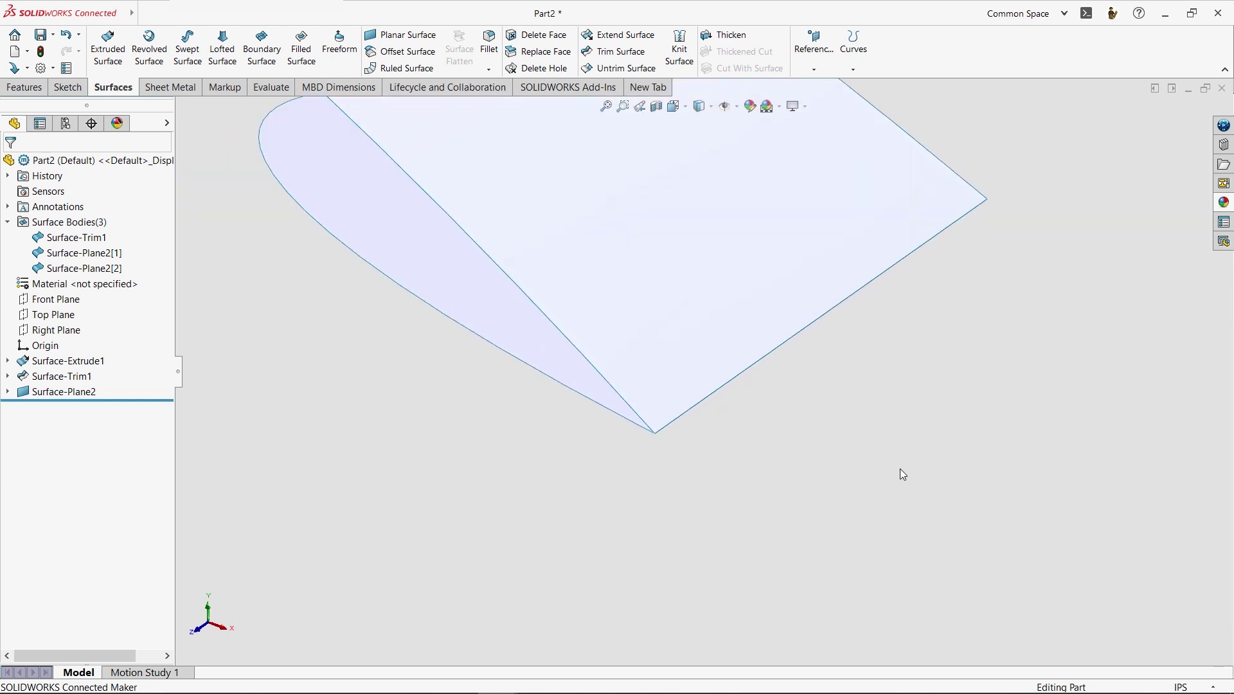
pyautogui.press('f')
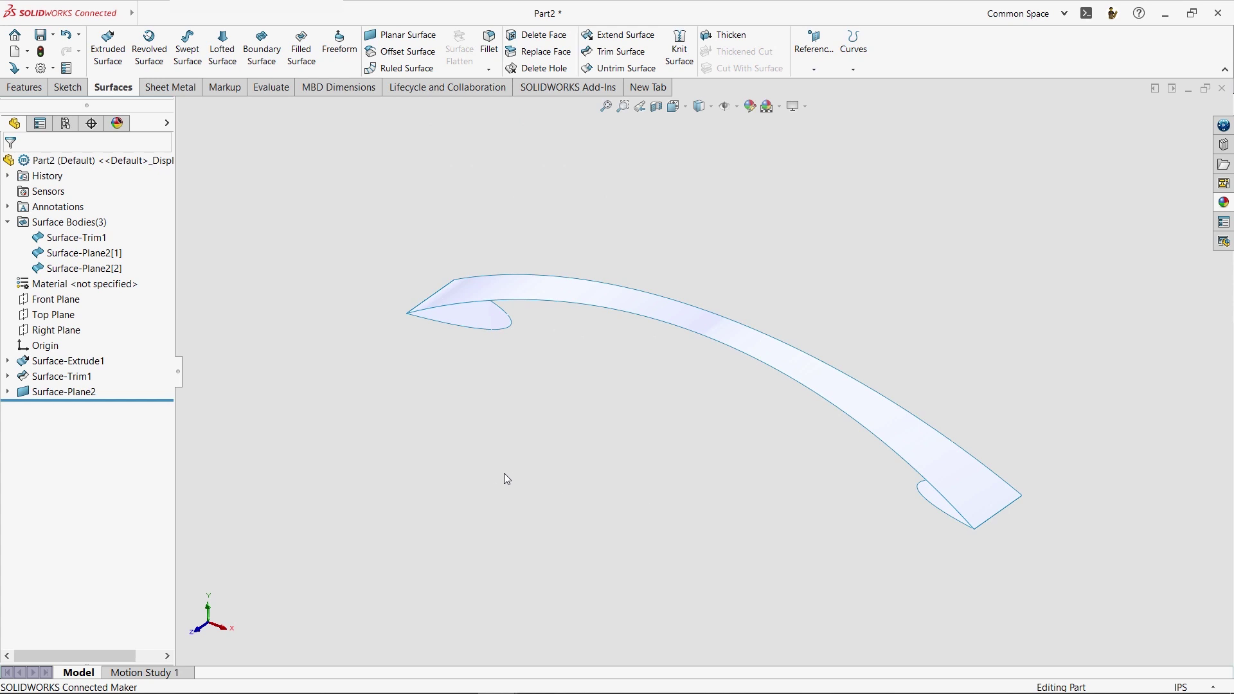
# Start a sketch on the Right Plane and draw a four-point, U-shaped style spline spanning the width of the surface's crown.
pyautogui.click(51, 331)
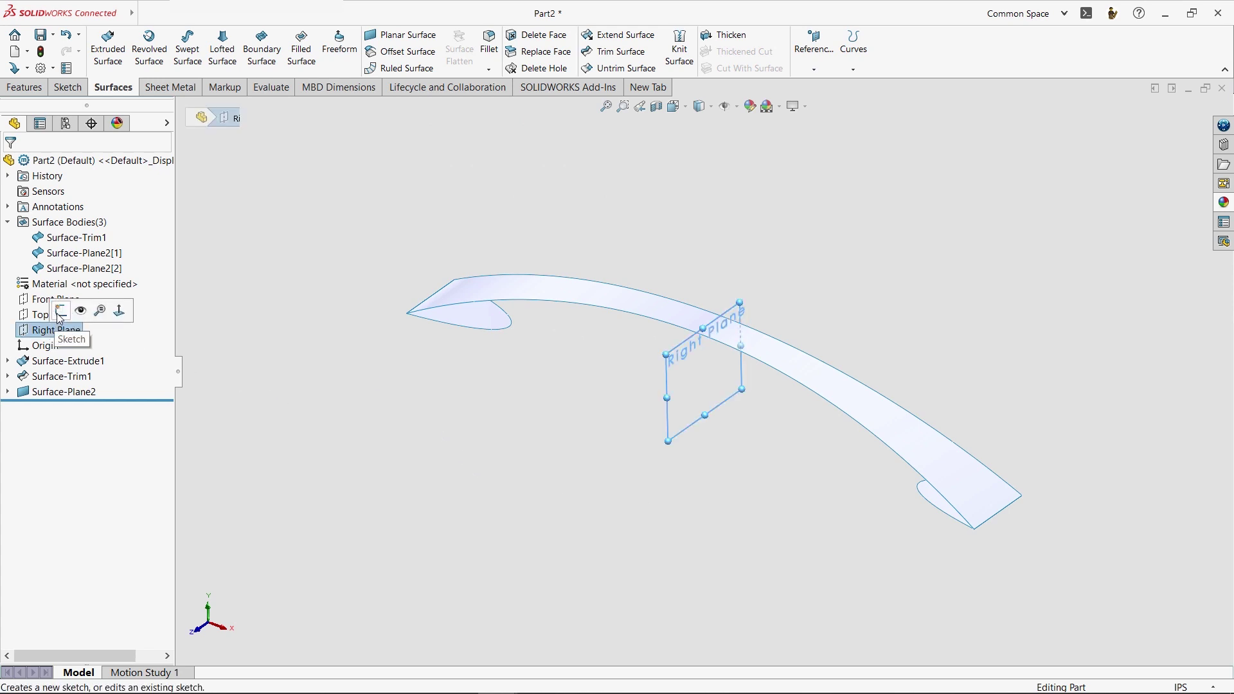
pyautogui.click(61, 315)
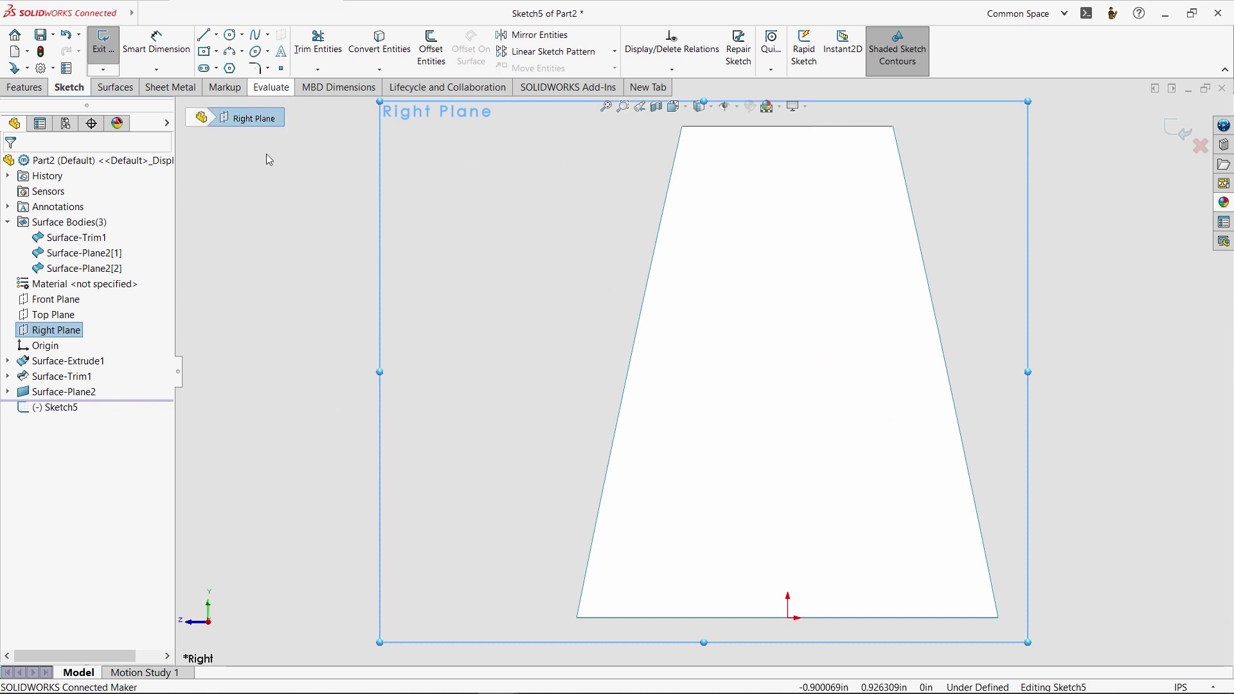
pyautogui.click(266, 153)
pyautogui.click(268, 35)
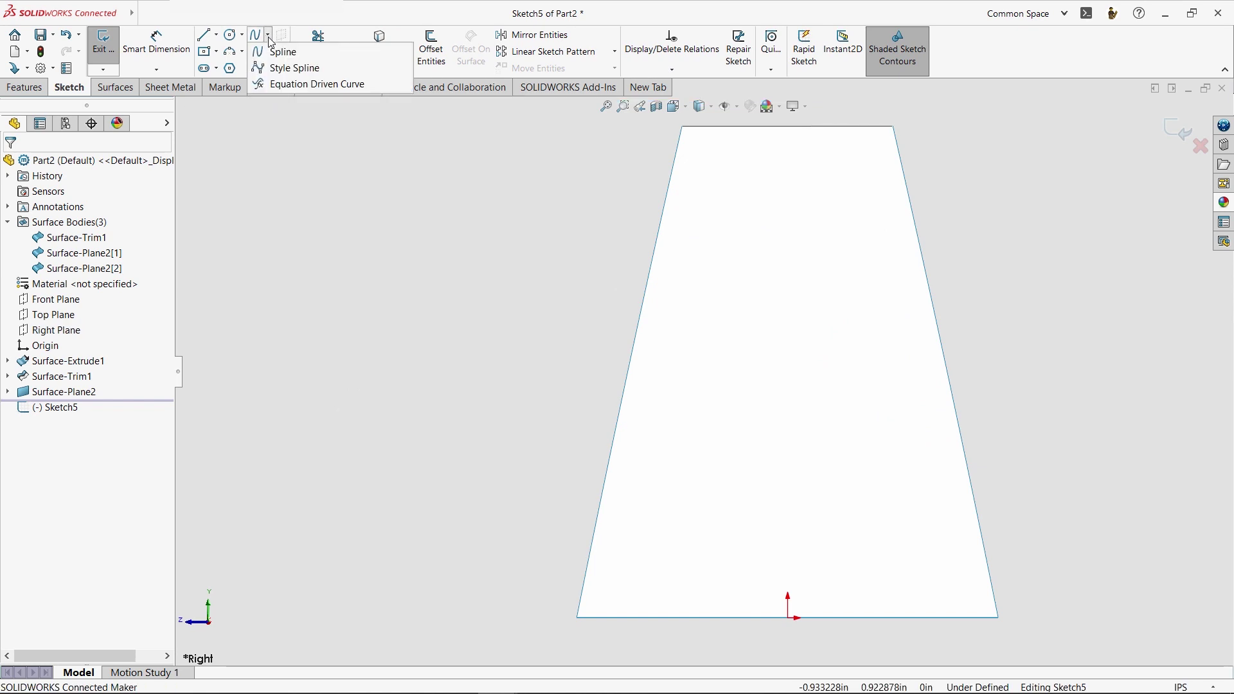
pyautogui.click(282, 67)
pyautogui.click(665, 126)
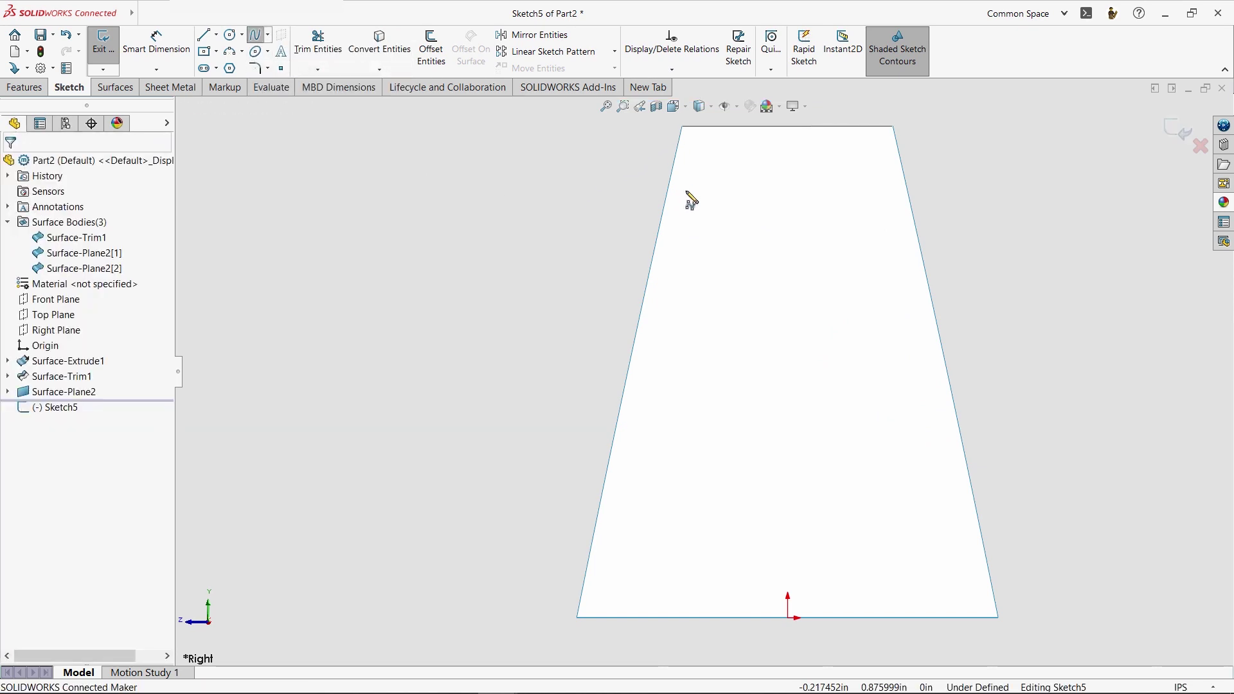
pyautogui.click(709, 272)
pyautogui.click(863, 278)
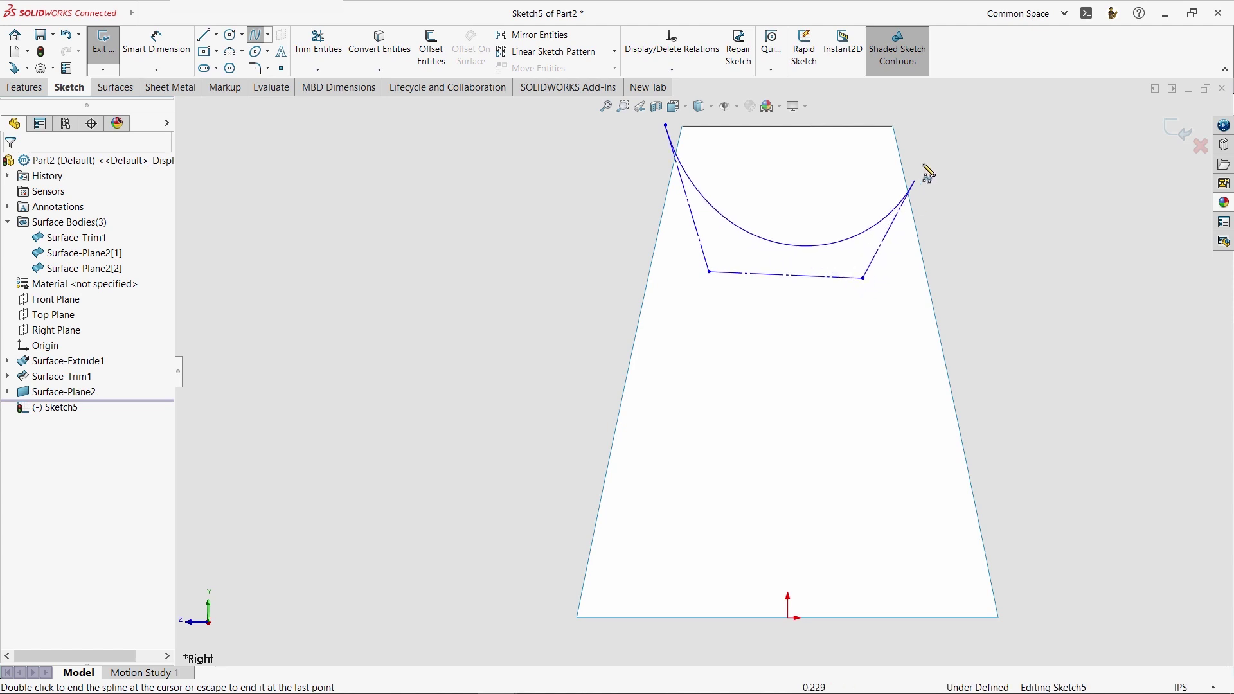
pyautogui.press('Escape')
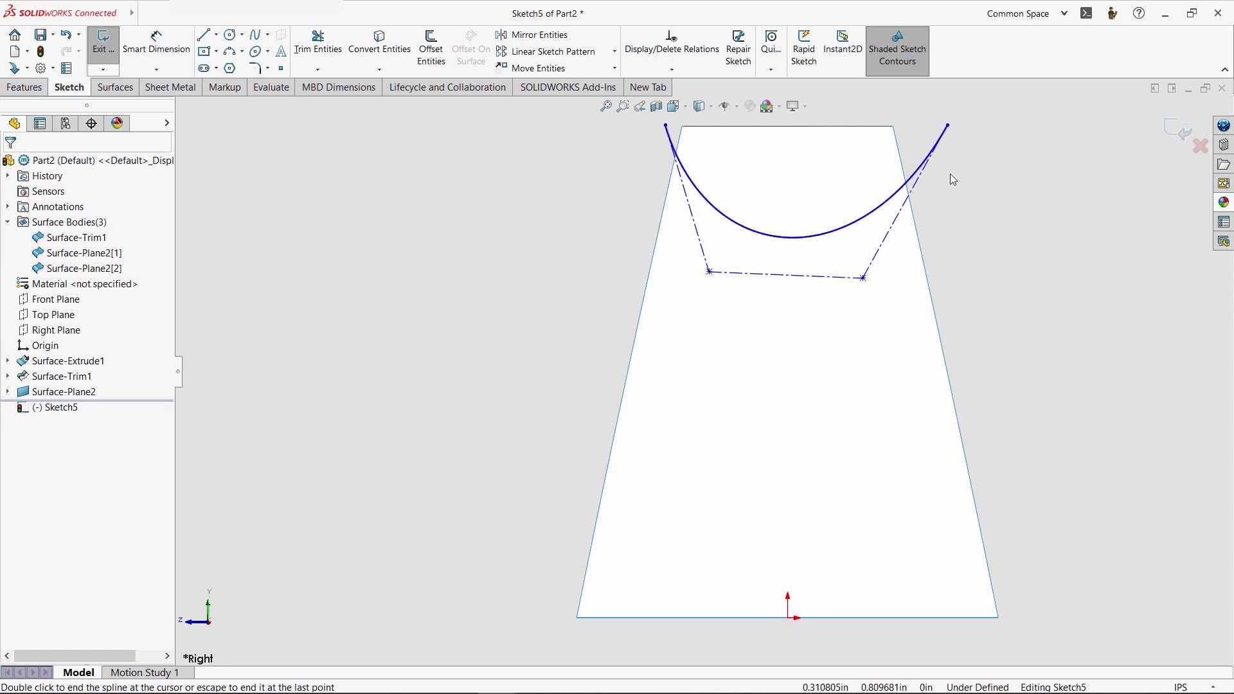
# Add Pierce relations between the spline's two endpoints and the corresponding long edges of the trimmed surface.
pyautogui.moveTo(611, 275); pyautogui.dragTo(725, 200, button='middle')
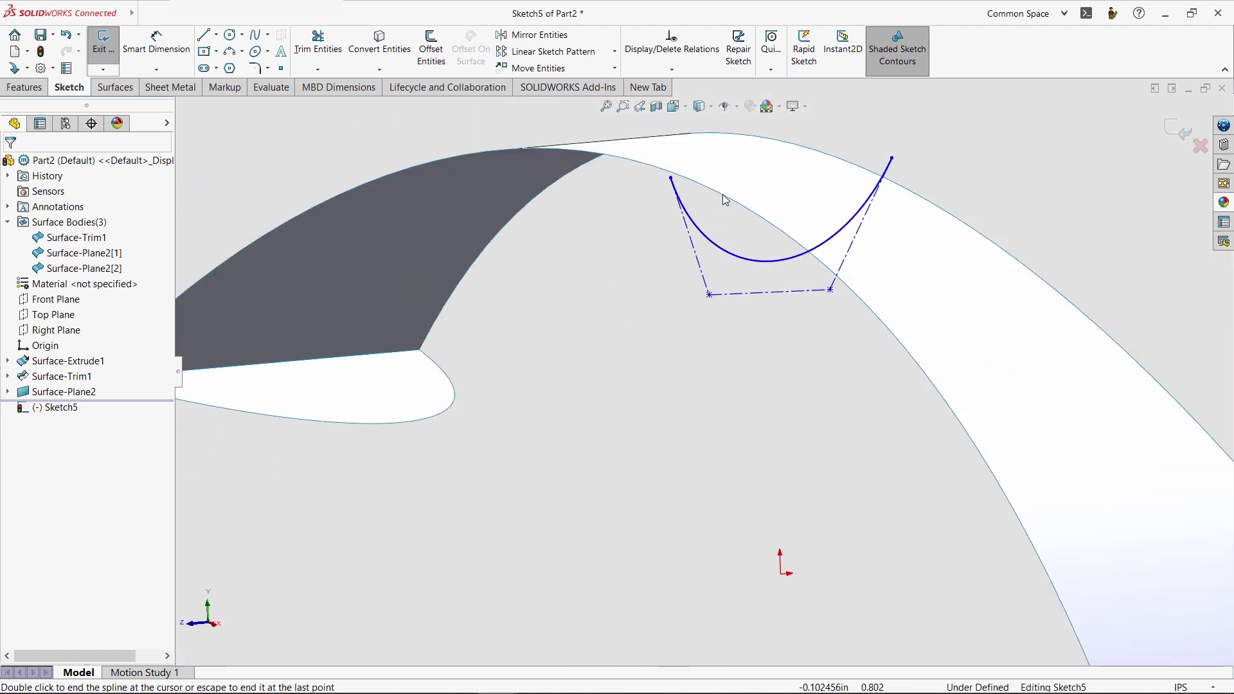
pyautogui.click(671, 179)
pyautogui.keyDown('ctrl'); pyautogui.click(695, 183); pyautogui.keyUp('ctrl')
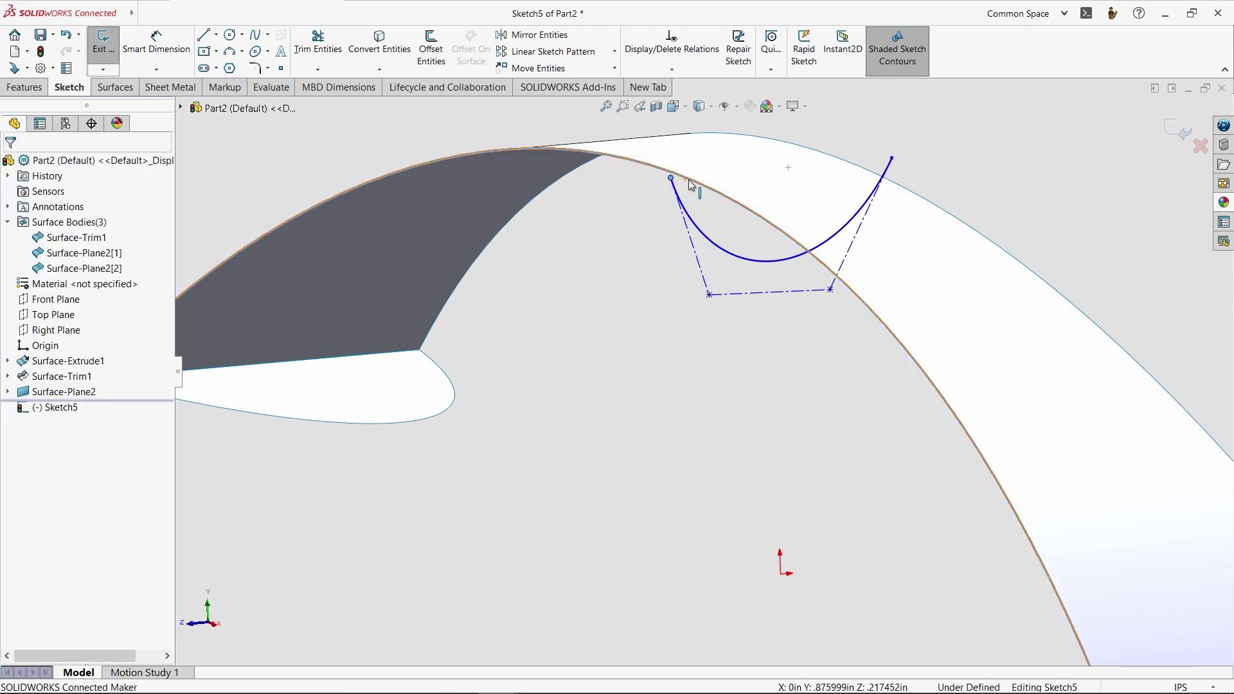
pyautogui.click(725, 122)
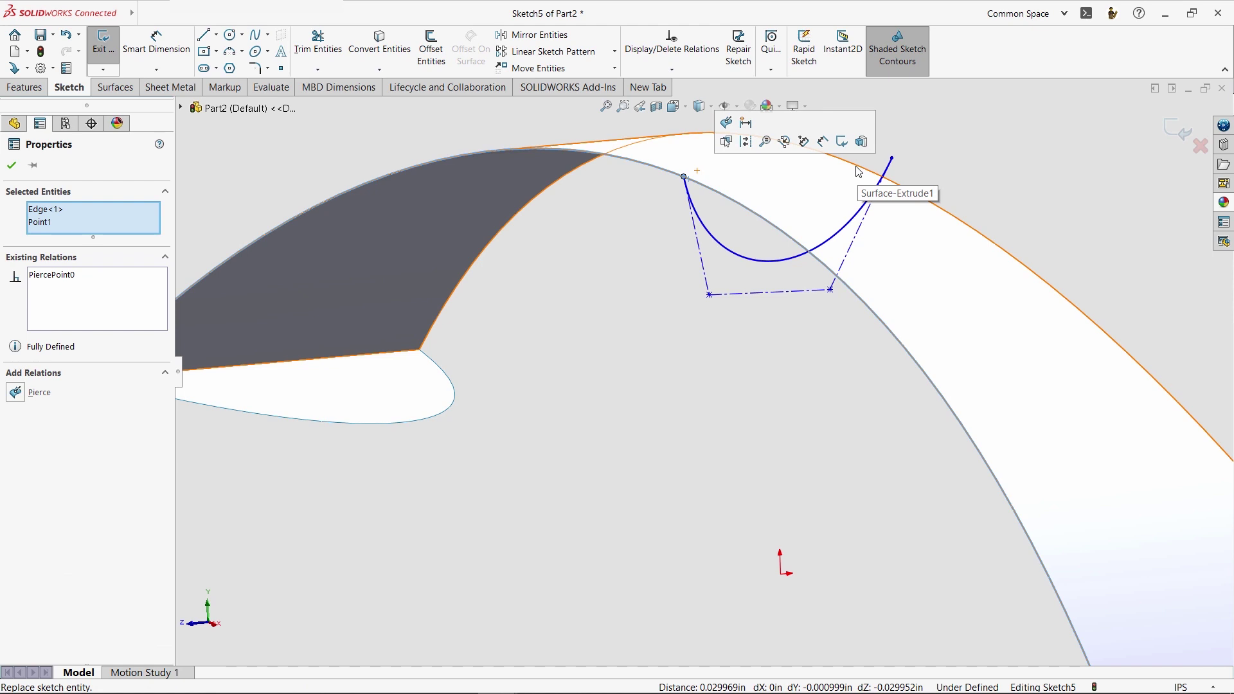
pyautogui.click(892, 157)
pyautogui.keyDown('ctrl'); pyautogui.click(861, 167); pyautogui.keyUp('ctrl')
pyautogui.click(903, 117)
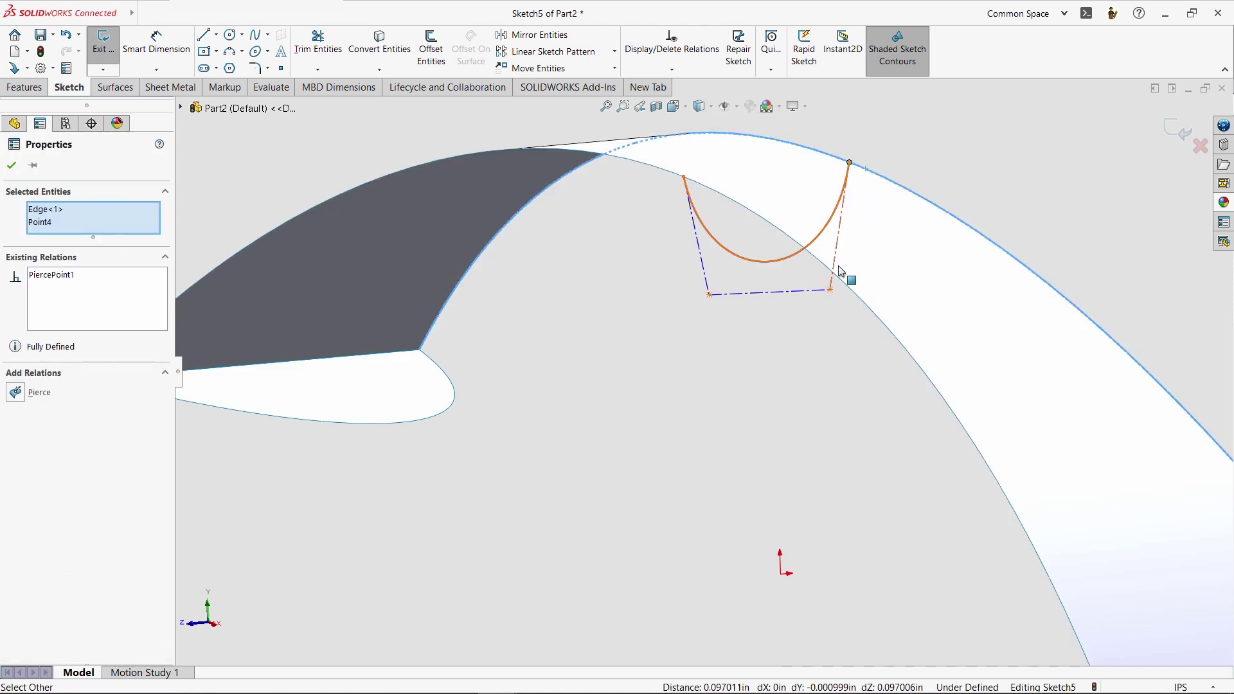
# Make the spline's control polygon symmetric about a vertical construction line from the origin, with its inner segment horizontal, and finish the sketch.
pyautogui.click(799, 294)
pyautogui.click(840, 237)
pyautogui.click(794, 390)
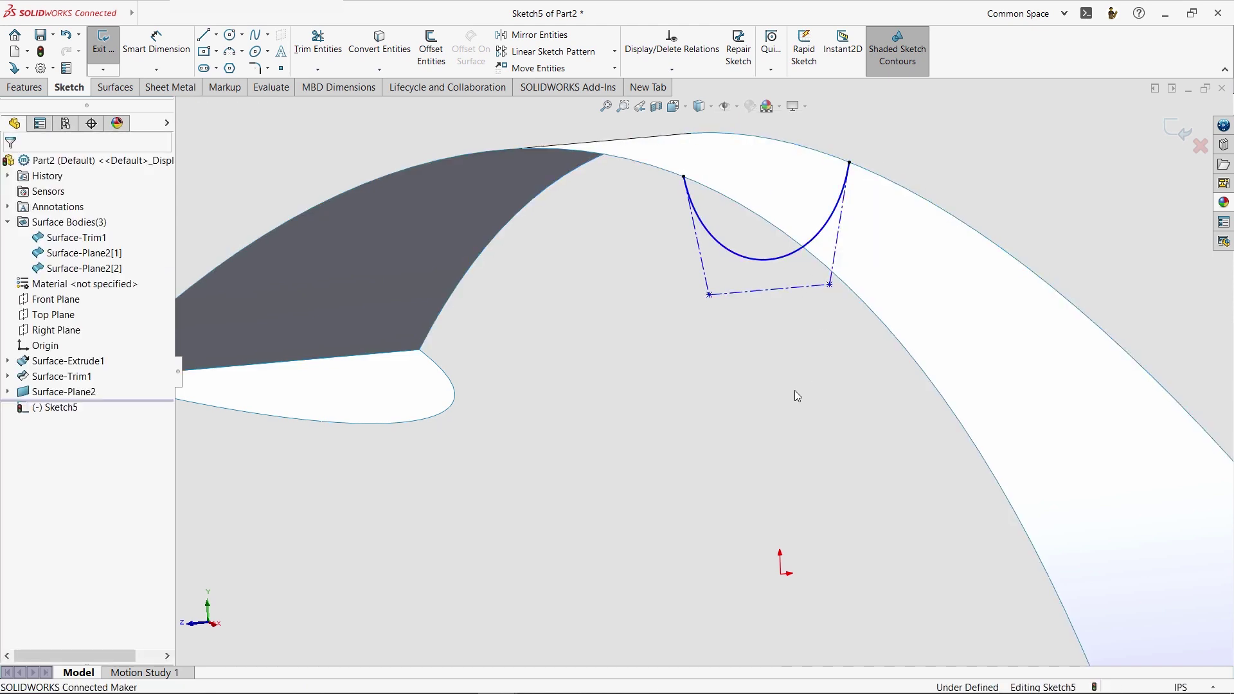
pyautogui.hotkey('ctrl', '8')
pyautogui.click(1178, 131)
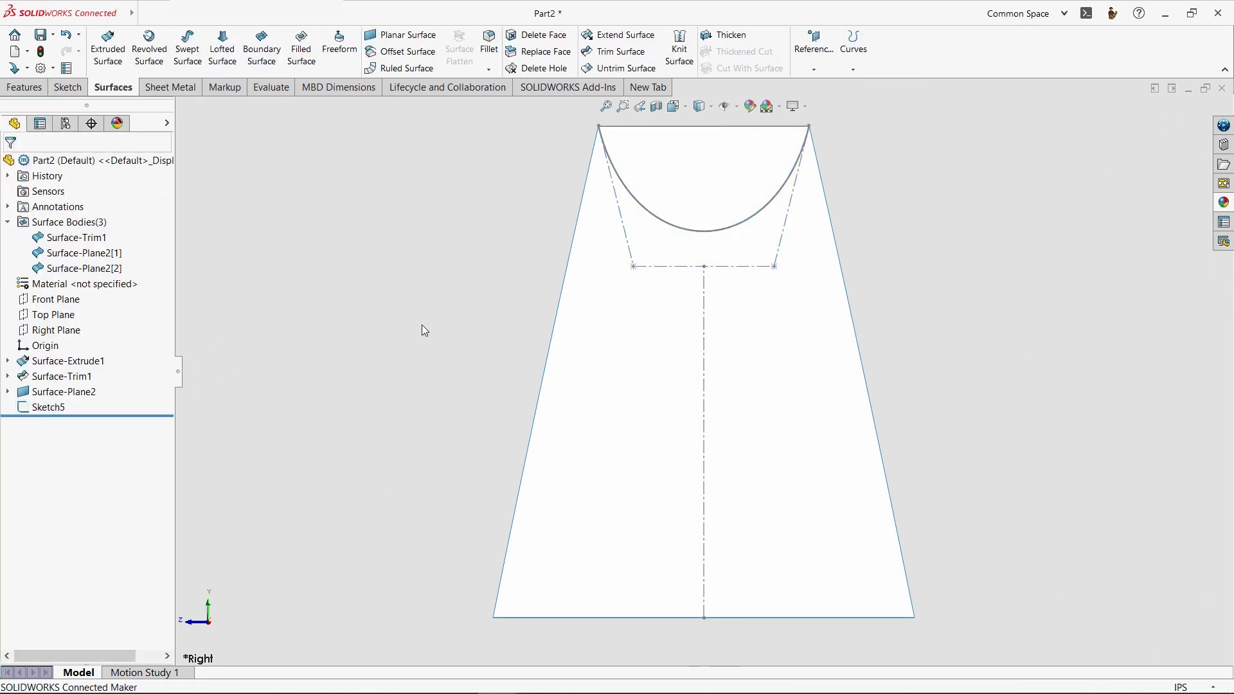
# Start a boundary surface with the curved edge of one planar end, the middle spline sketch and the opposite end's curved edge as Direction 1.
pyautogui.scroll(5, 422, 325)
pyautogui.moveTo(422, 325)
pyautogui.mouseDown(button='middle')
pyautogui.moveTo(609, 417)
pyautogui.moveTo(426, 238)
pyautogui.mouseUp(button='middle')
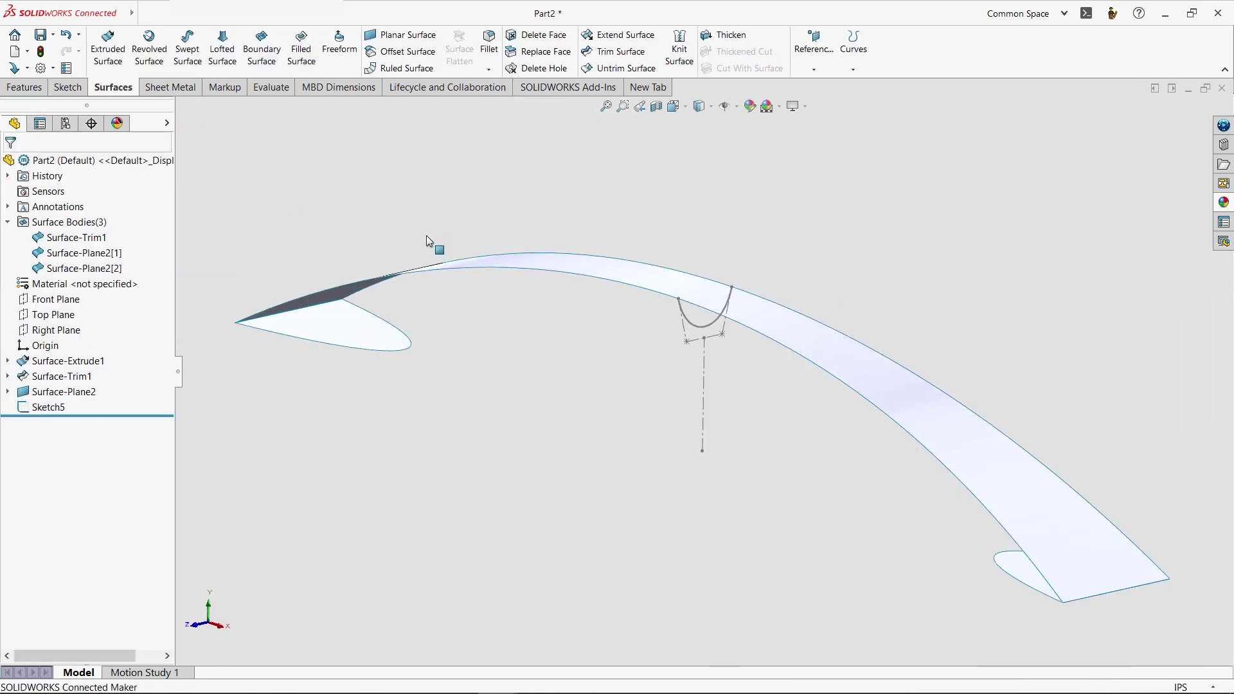
pyautogui.click(261, 48)
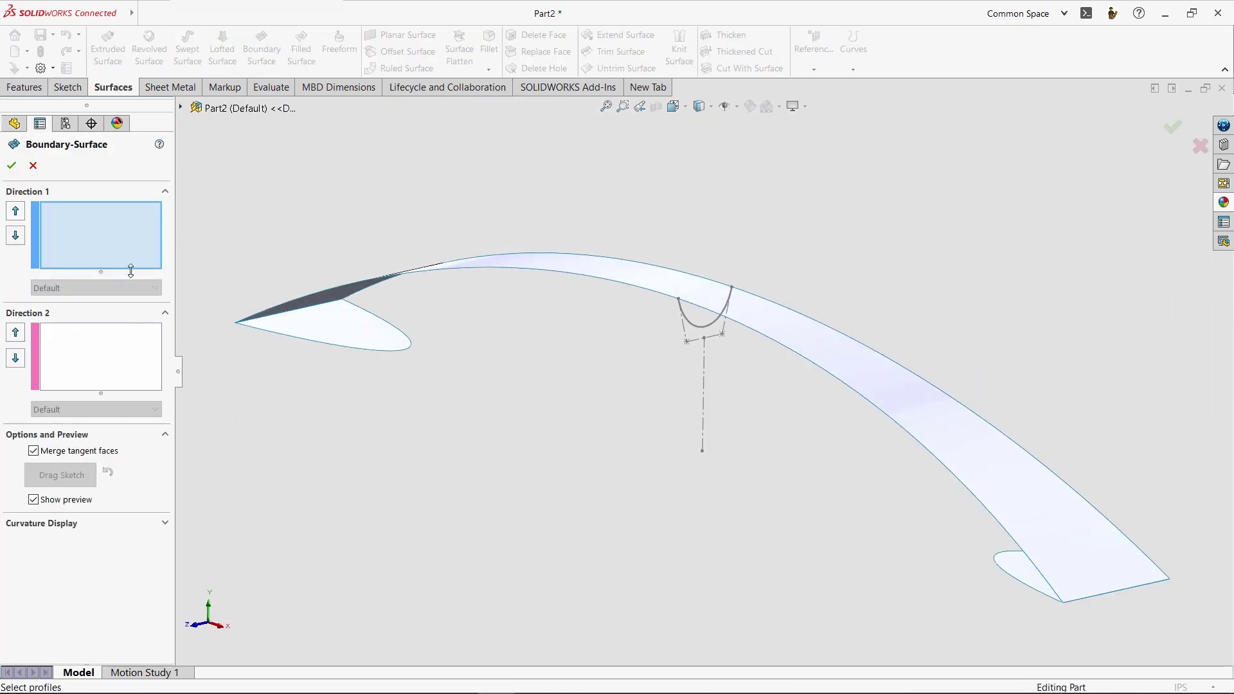
pyautogui.click(400, 350)
pyautogui.click(704, 326)
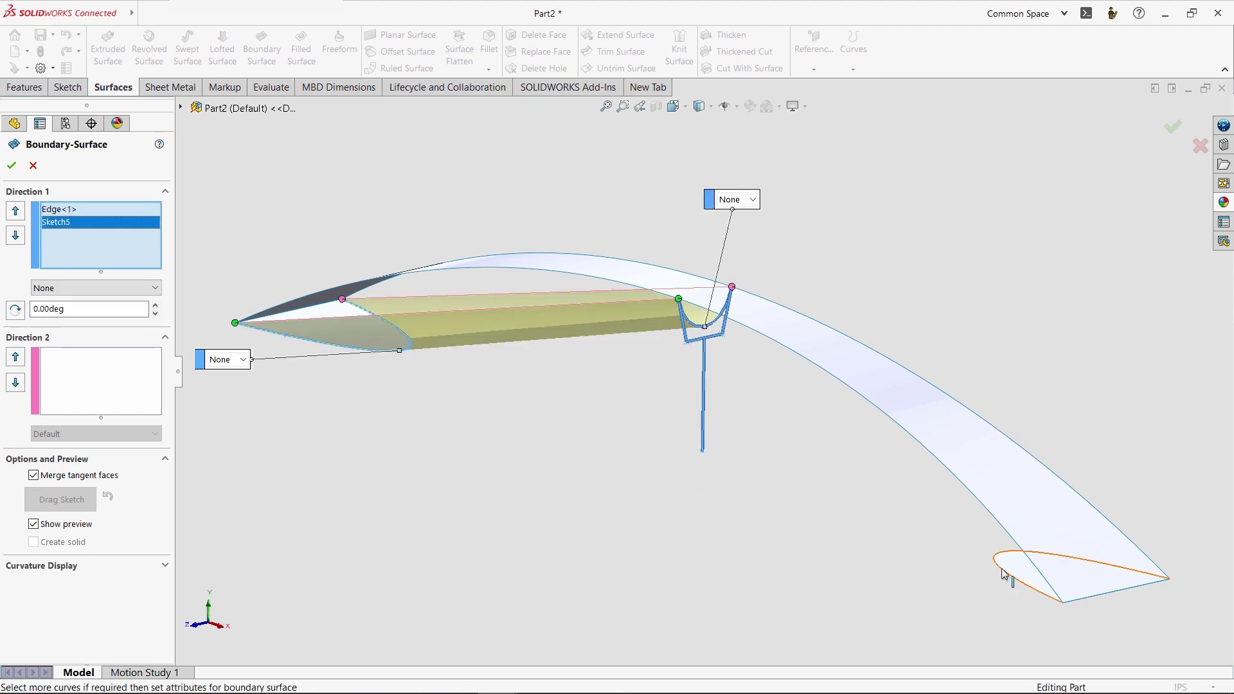
pyautogui.click(1046, 597)
# Add both long edges of the trimmed surface as Direction 2 curves and create the boundary surface.
pyautogui.moveTo(584, 469); pyautogui.dragTo(644, 423, button='middle')
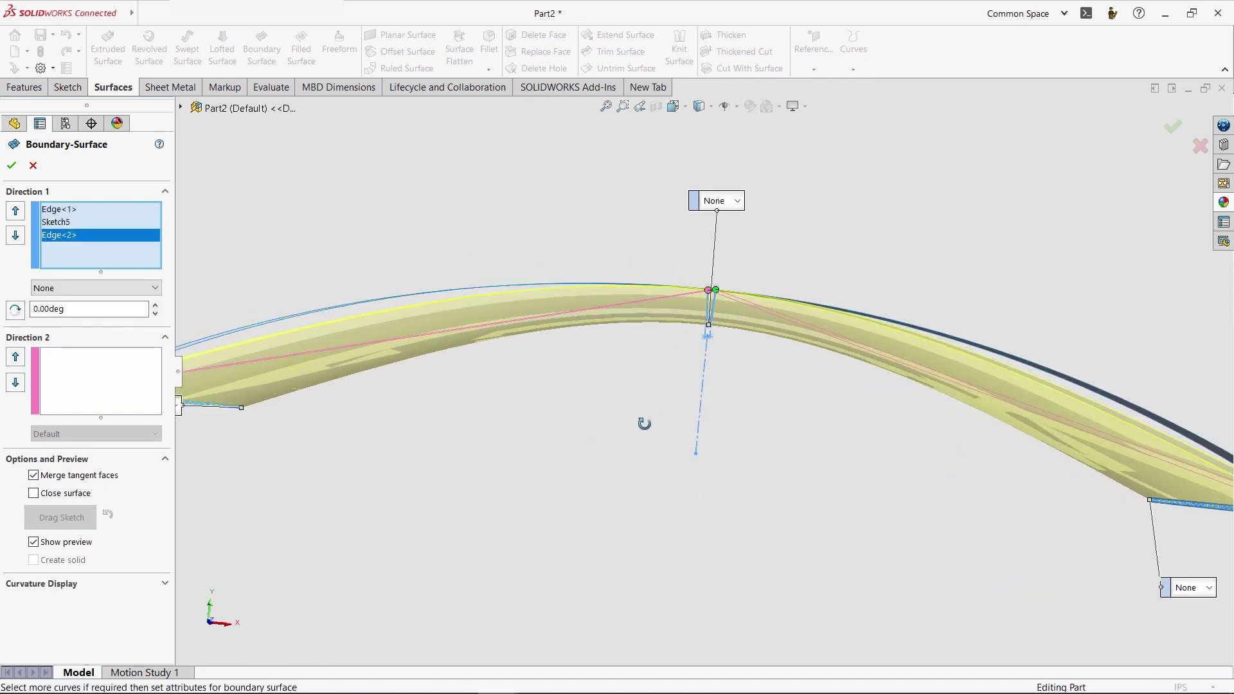
pyautogui.scroll(-3, 464, 360)
pyautogui.moveTo(464, 360); pyautogui.dragTo(722, 498, button='middle')
pyautogui.scroll(6, 705, 491)
pyautogui.scroll(-3, 754, 386)
pyautogui.rightClick(555, 384)
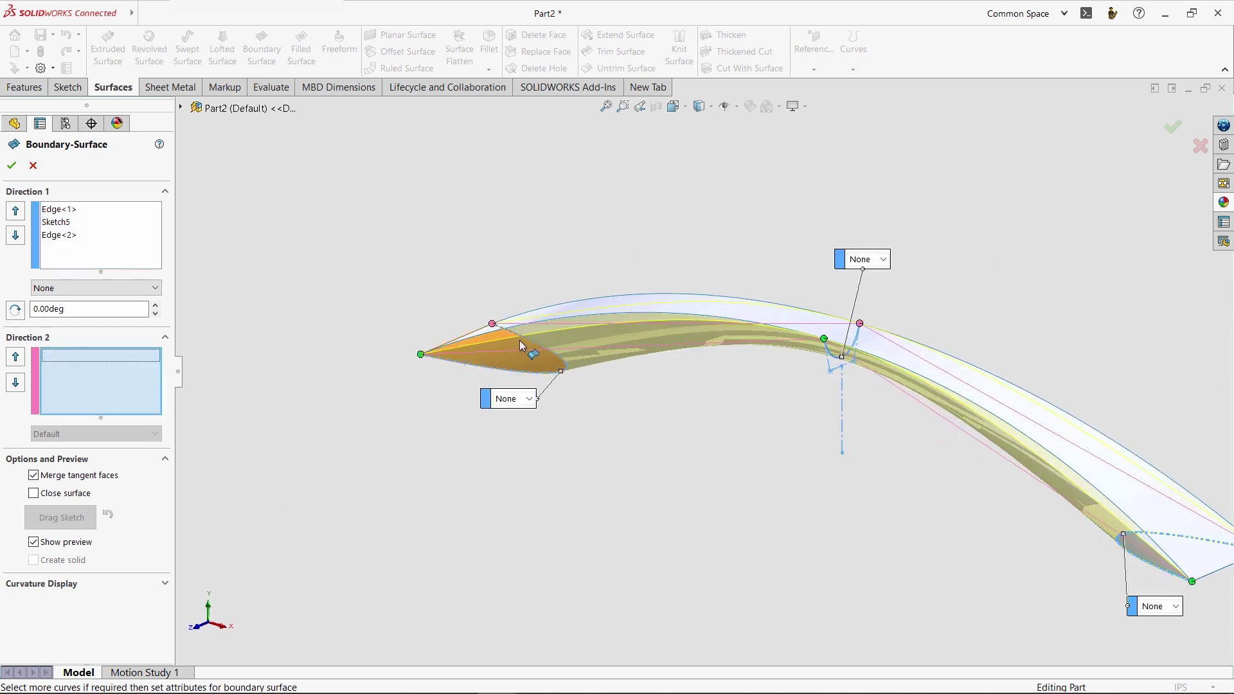
pyautogui.click(554, 317)
pyautogui.click(660, 298)
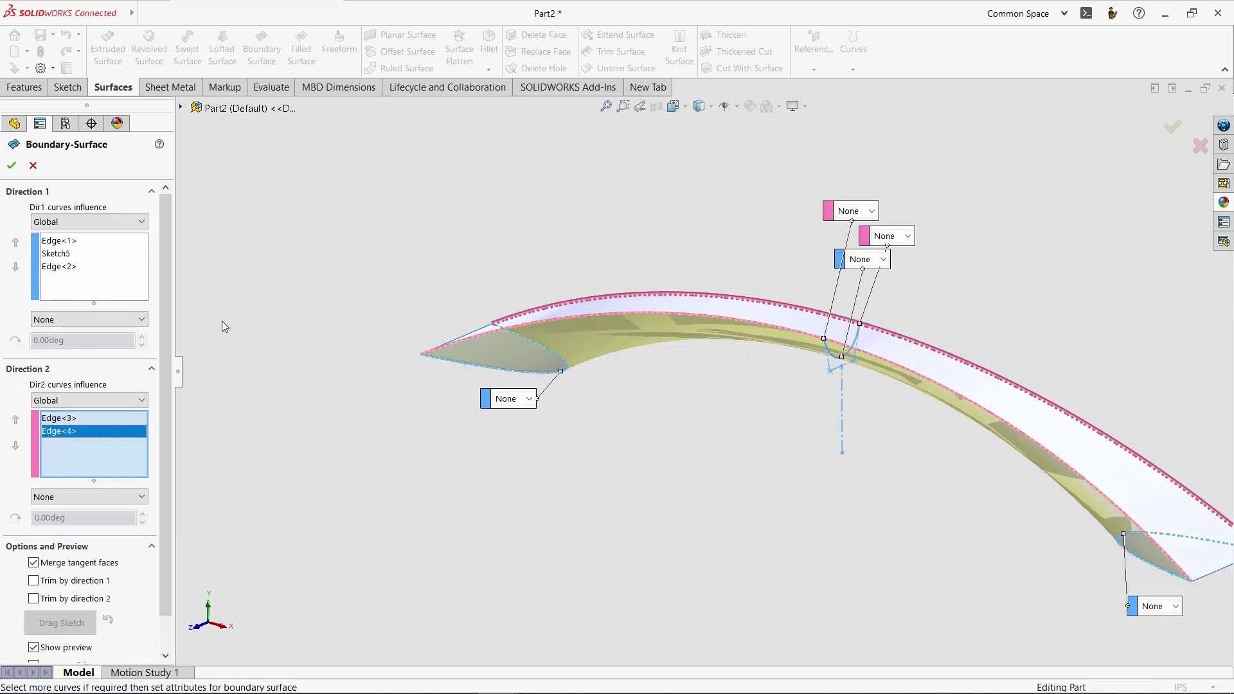
pyautogui.click(14, 166)
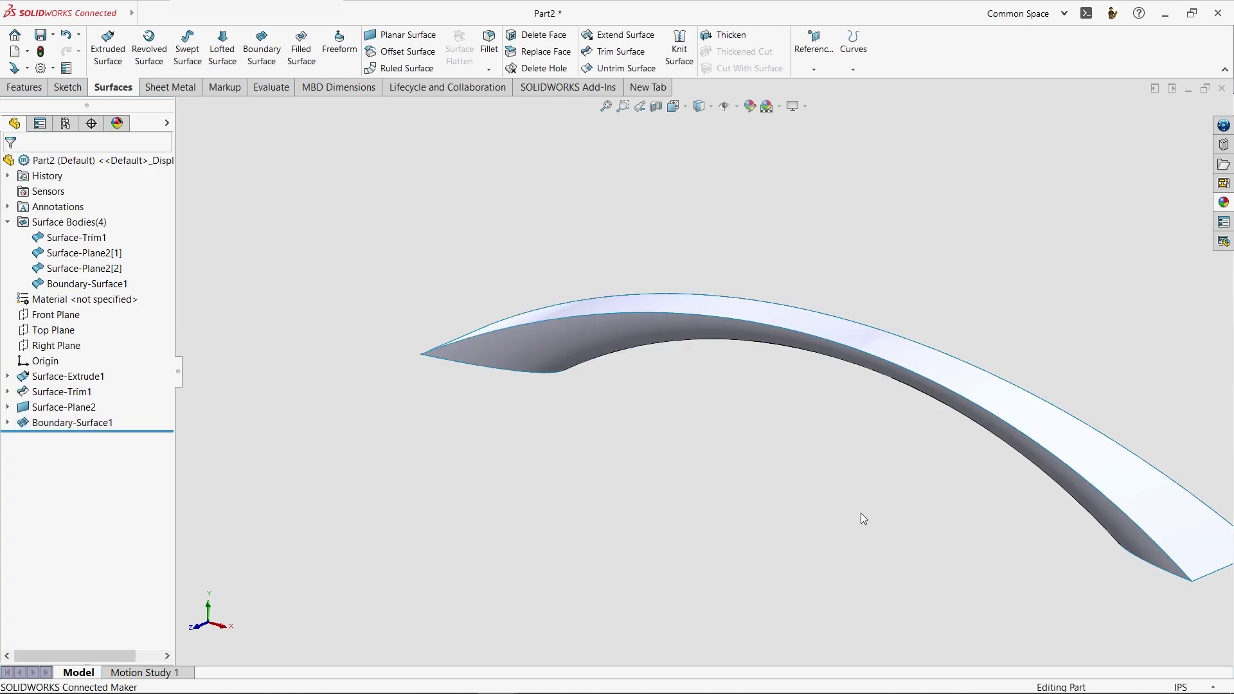
# Knit the trimmed surface, the boundary surface and both planar end surfaces together, with Create solid enabled.
pyautogui.moveTo(859, 517); pyautogui.dragTo(718, 446, button='middle')
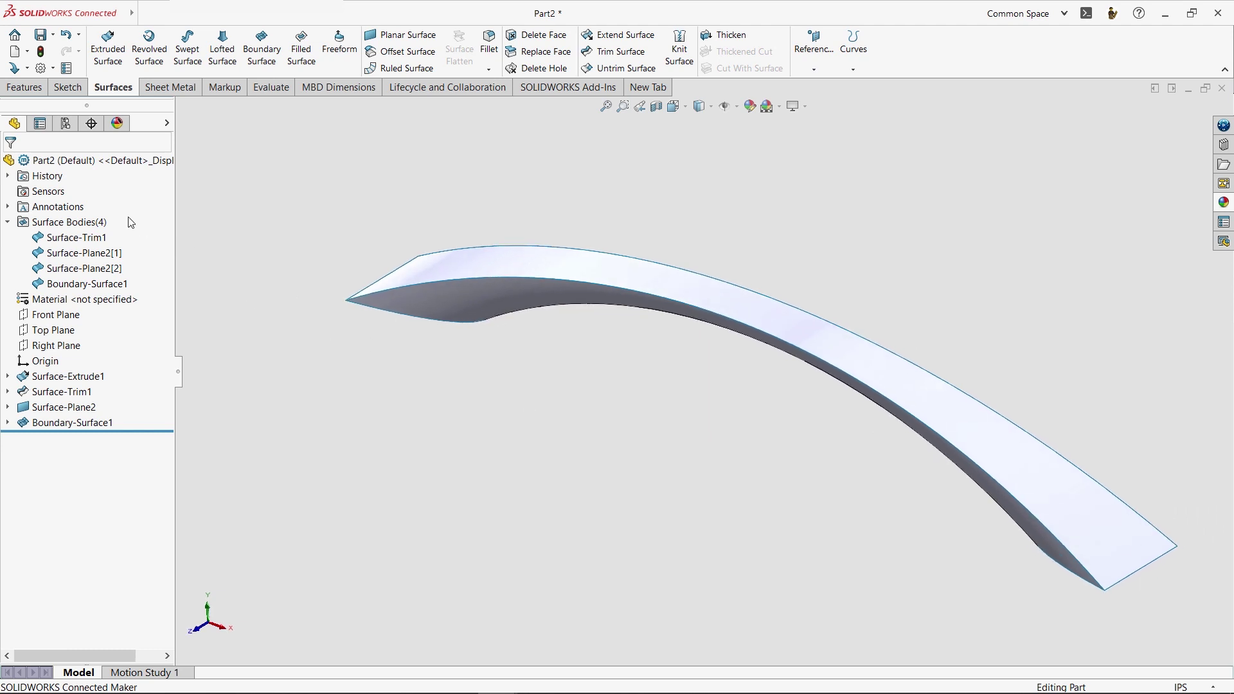
pyautogui.click(104, 224)
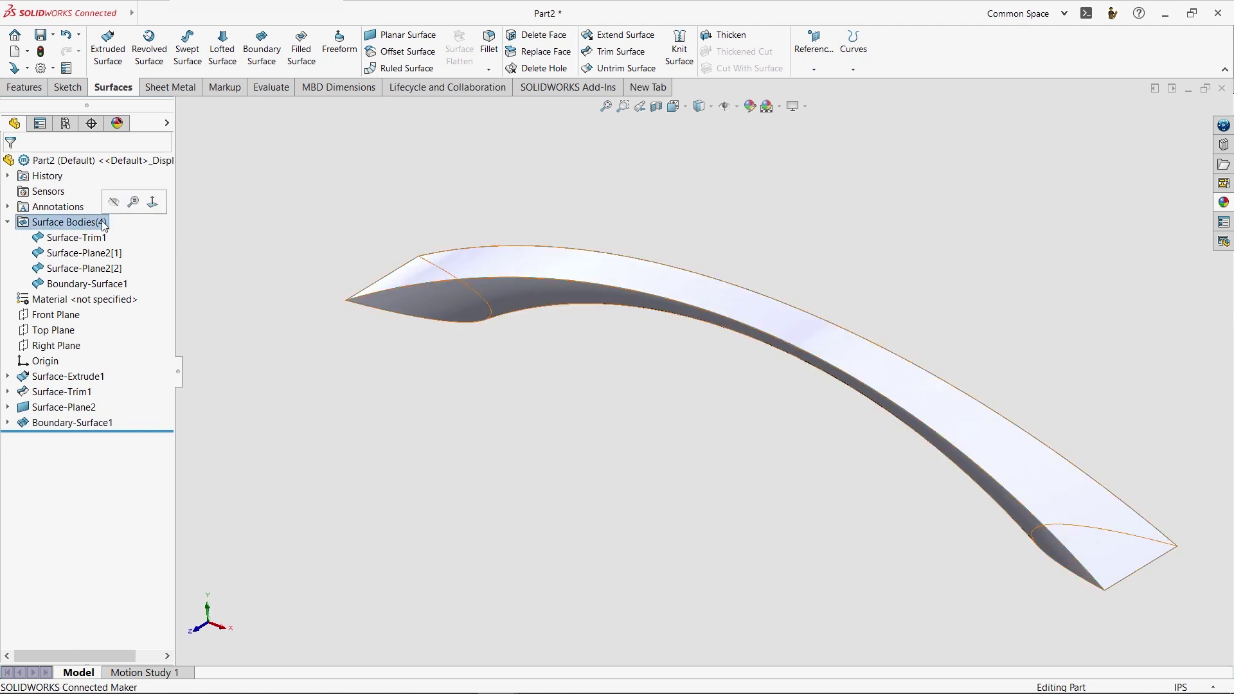
pyautogui.click(266, 215)
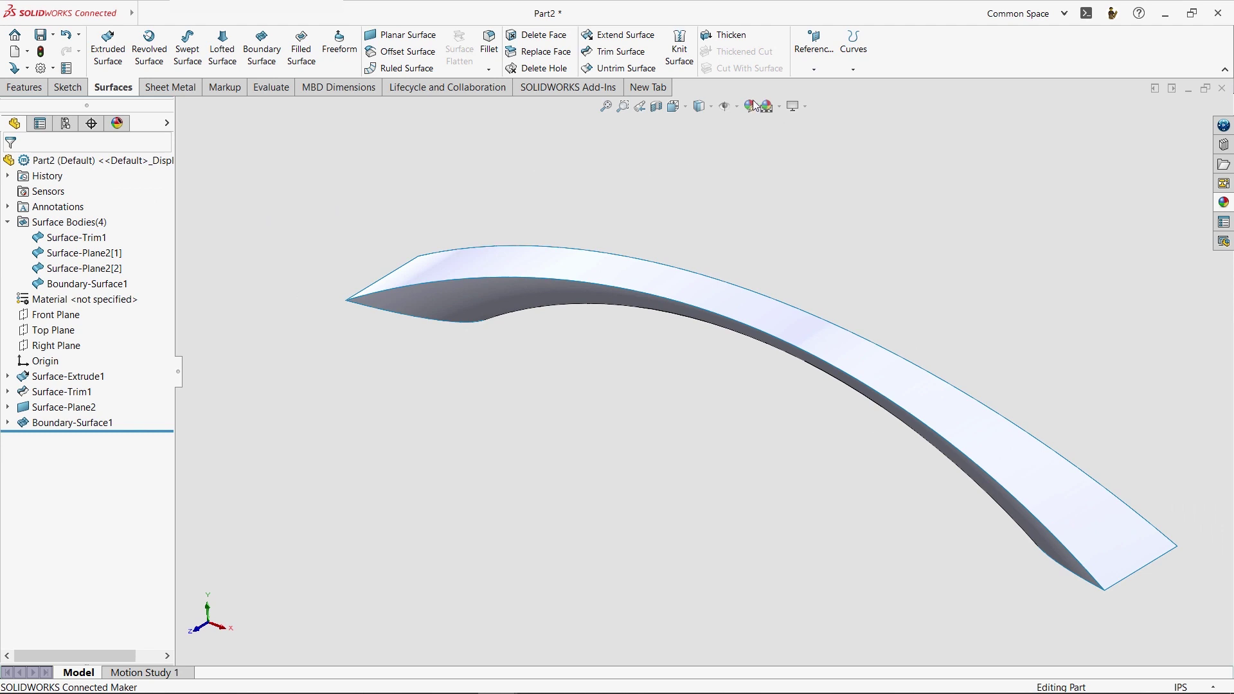
pyautogui.click(679, 47)
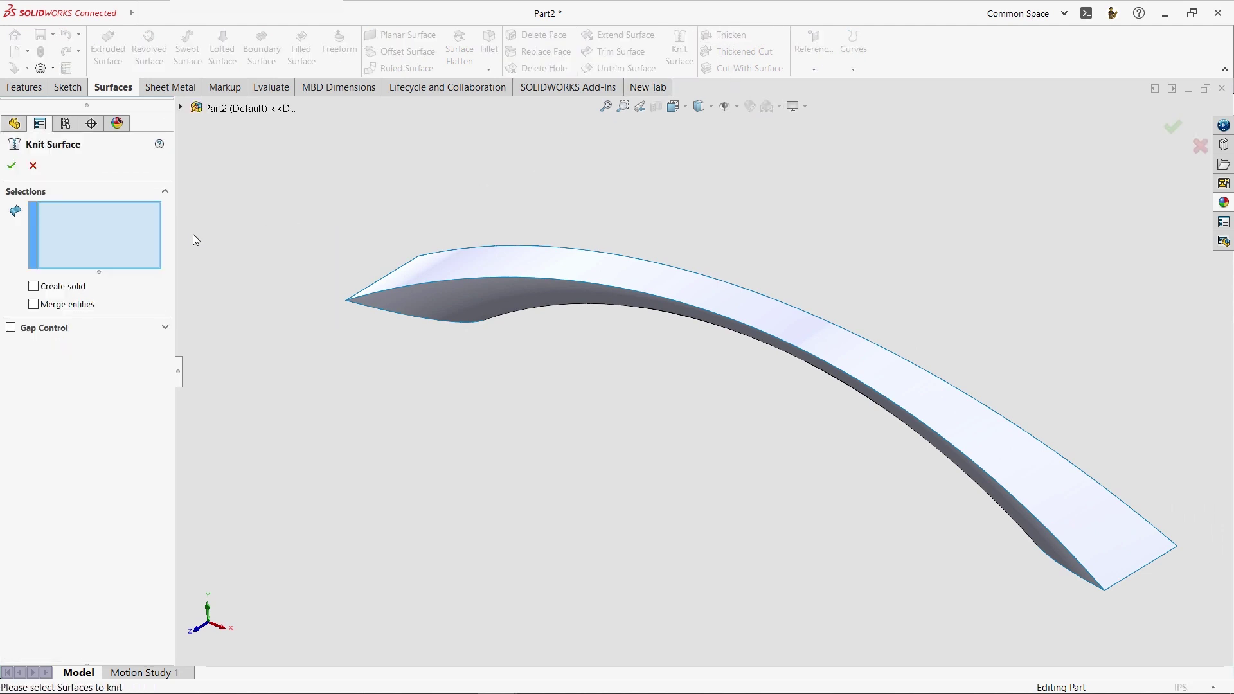
pyautogui.click(443, 270)
pyautogui.click(461, 304)
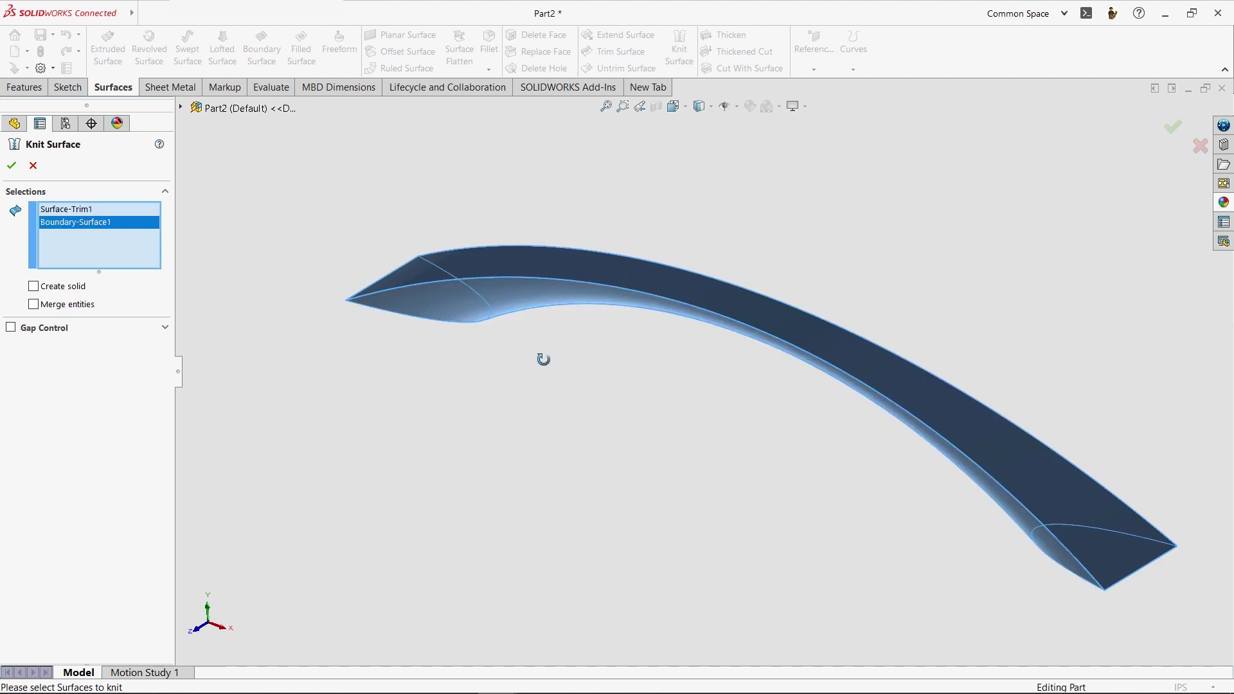
pyautogui.moveTo(542, 358); pyautogui.dragTo(555, 240, button='middle')
pyautogui.click(396, 469)
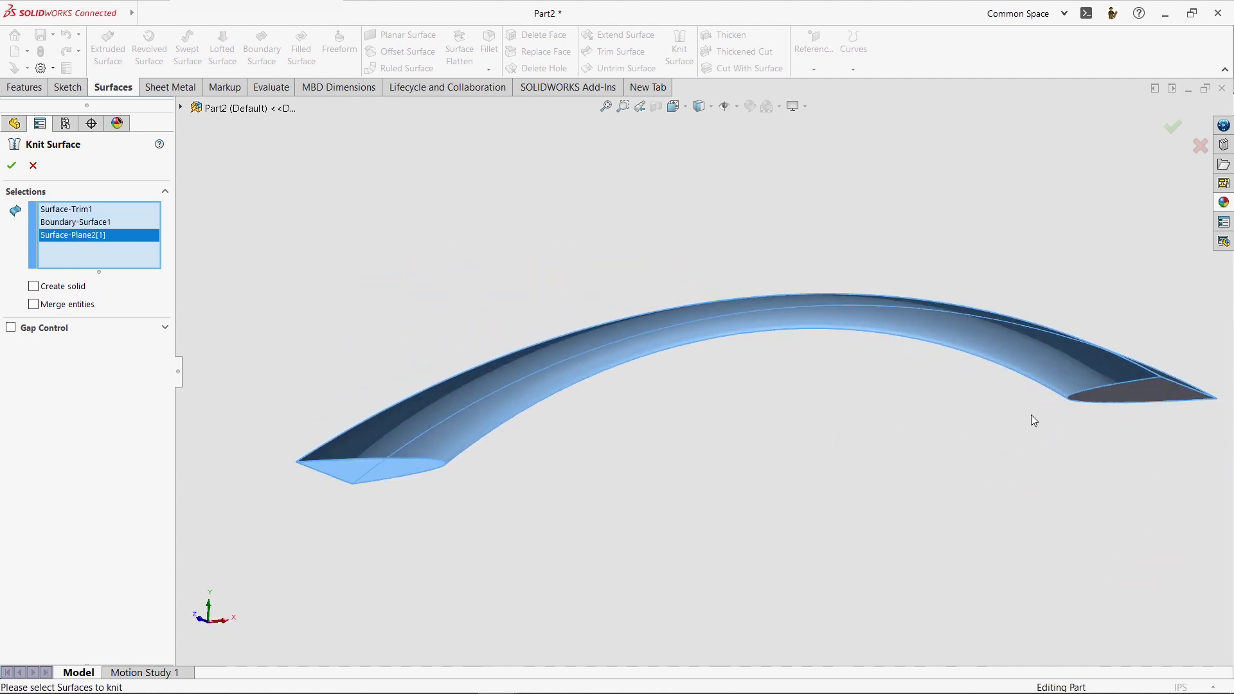
pyautogui.click(1144, 391)
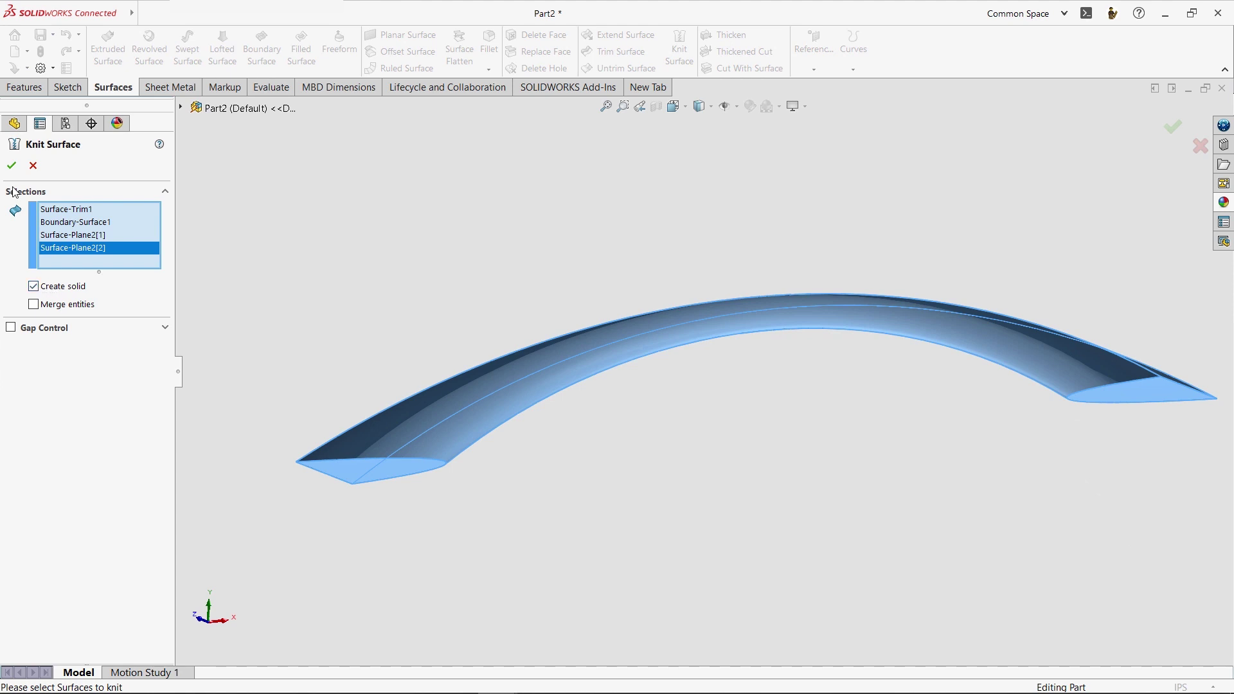
pyautogui.click(12, 165)
pyautogui.moveTo(707, 193); pyautogui.dragTo(677, 314, button='middle')
pyautogui.click(609, 403)
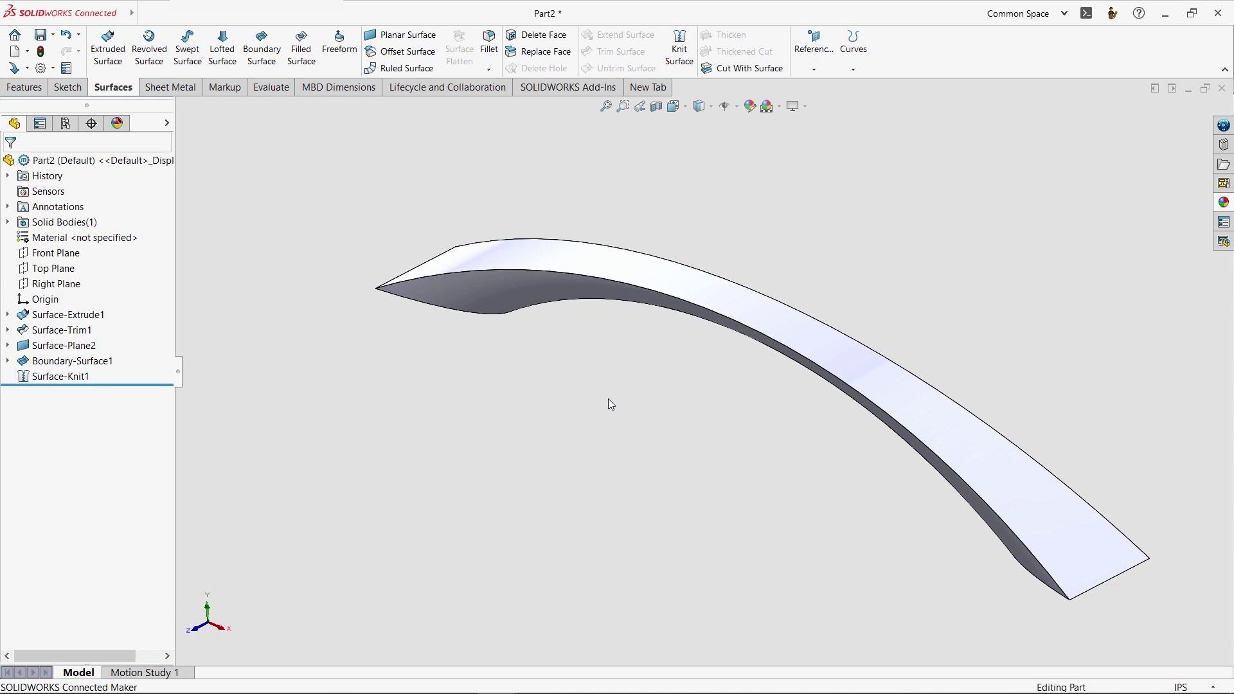
# Fillet the two long edges of the handle's outer arc face.
pyautogui.click(679, 305)
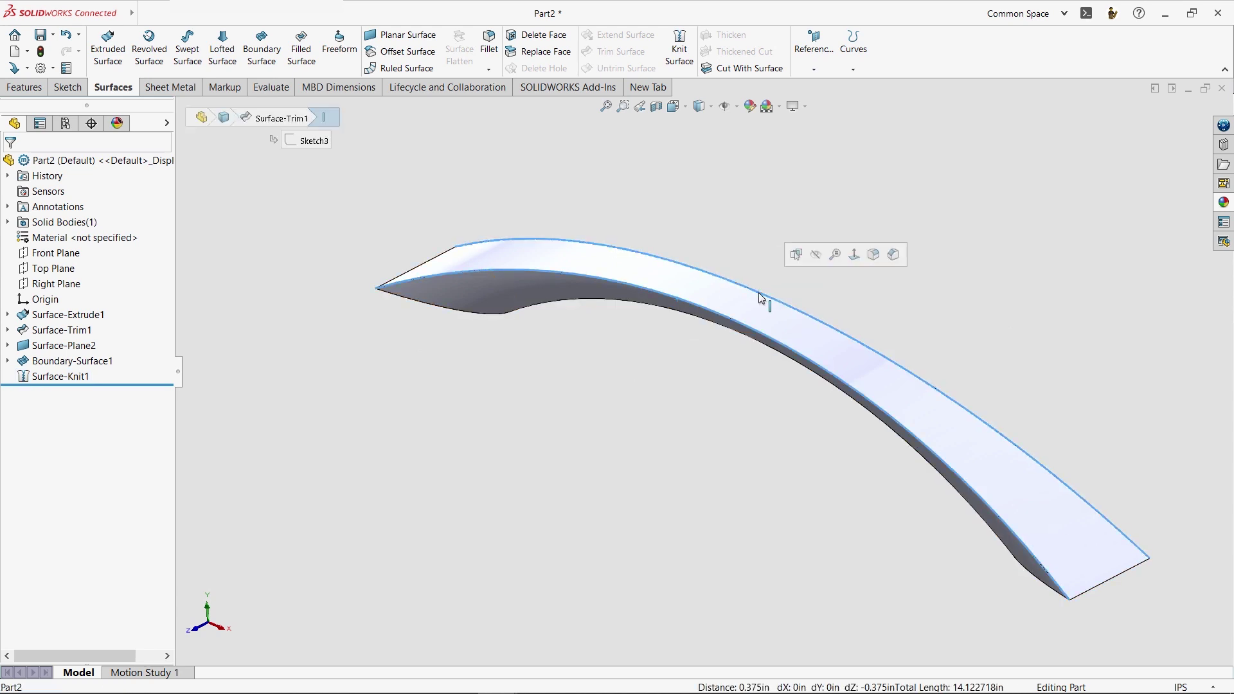
pyautogui.click(874, 255)
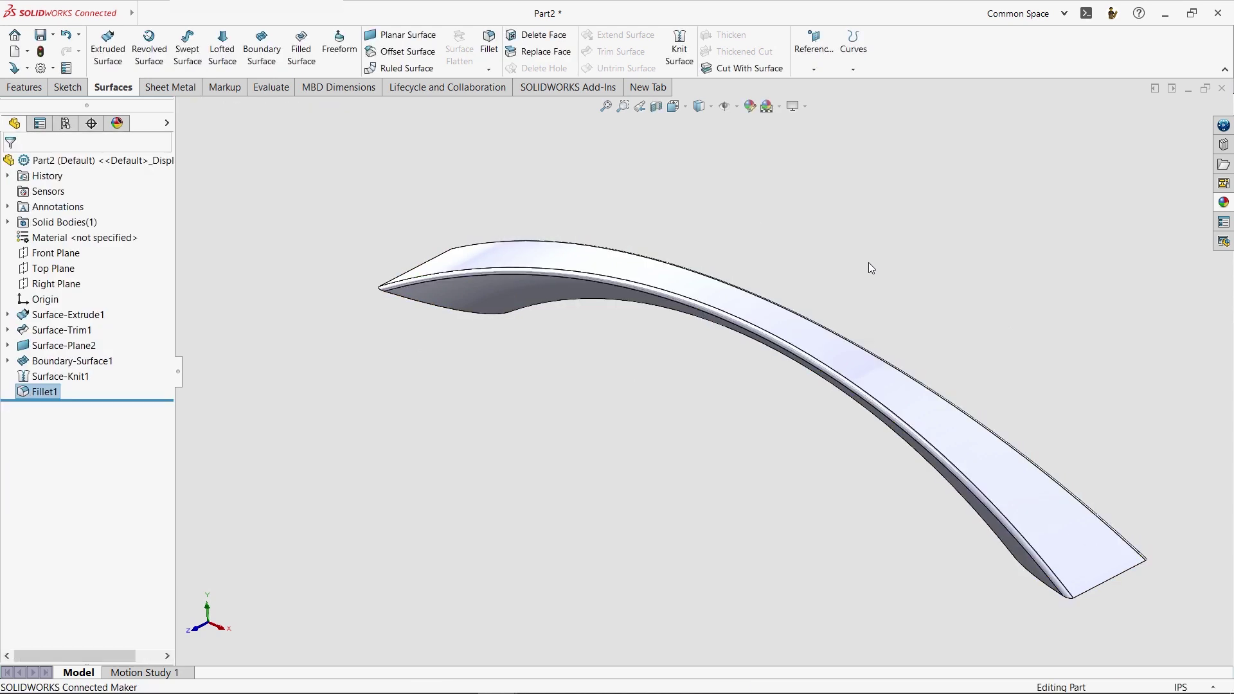
pyautogui.moveTo(679, 467); pyautogui.dragTo(649, 458, button='middle')
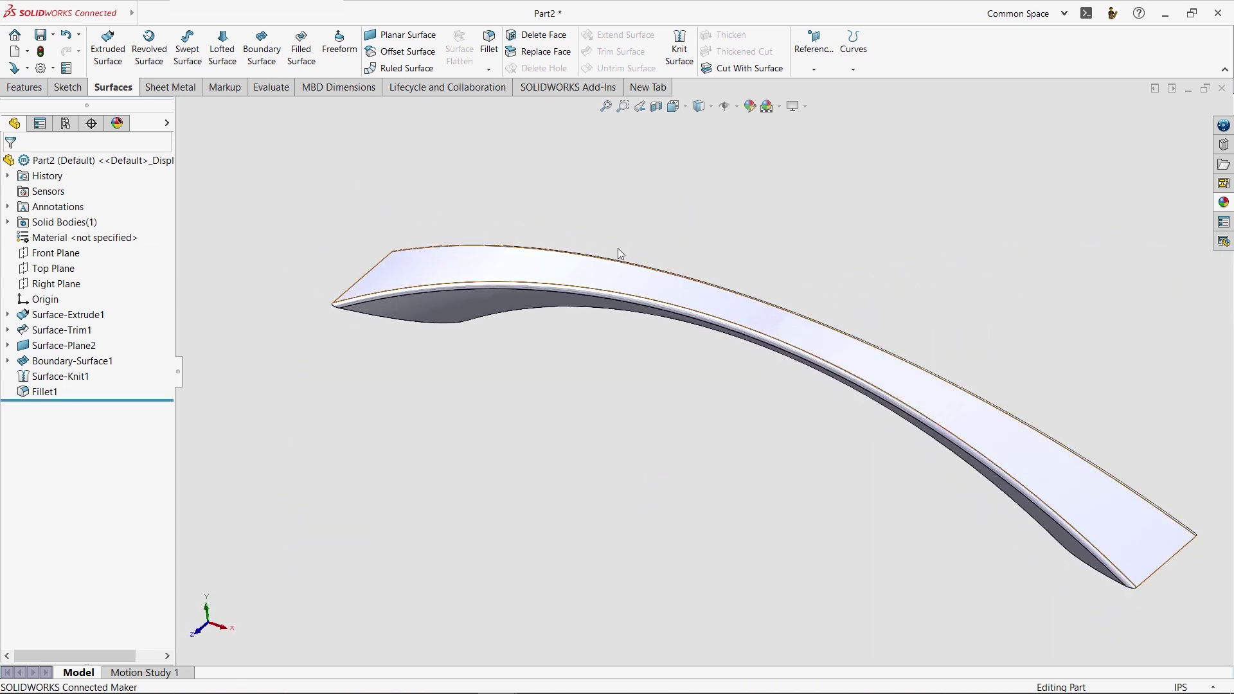
# Display the outer arc face's dimensions on the model and resize the extruded arc surface directly with Instant3D.
pyautogui.click(36, 94)
pyautogui.click(623, 283)
pyautogui.moveTo(657, 397); pyautogui.dragTo(946, 443, button='middle')
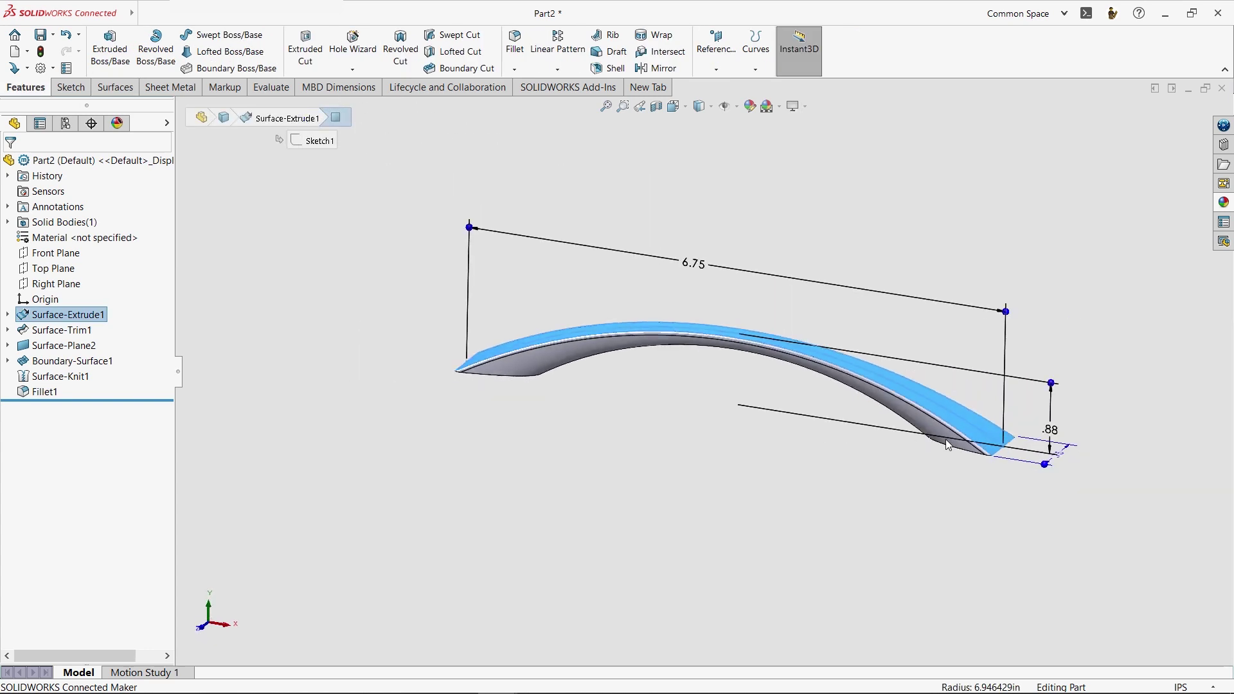
pyautogui.scroll(-1, 1015, 460)
pyautogui.moveTo(1024, 487); pyautogui.dragTo(974, 509, button='middle')
pyautogui.moveTo(995, 498); pyautogui.dragTo(982, 518)
pyautogui.moveTo(676, 494); pyautogui.dragTo(700, 465, button='middle')
# Resize the boundary surface's middle spline profile directly with Instant3D, adjusting its height and setting its width to about 0.55 in.
pyautogui.click(694, 463)
pyautogui.click(457, 345)
pyautogui.moveTo(749, 419); pyautogui.dragTo(743, 387, button='middle')
pyautogui.scroll(-4, 717, 343)
pyautogui.moveTo(715, 321)
pyautogui.mouseDown()
pyautogui.moveTo(716, 349)
pyautogui.moveTo(716, 333)
pyautogui.mouseUp()
pyautogui.moveTo(648, 388); pyautogui.dragTo(624, 385)
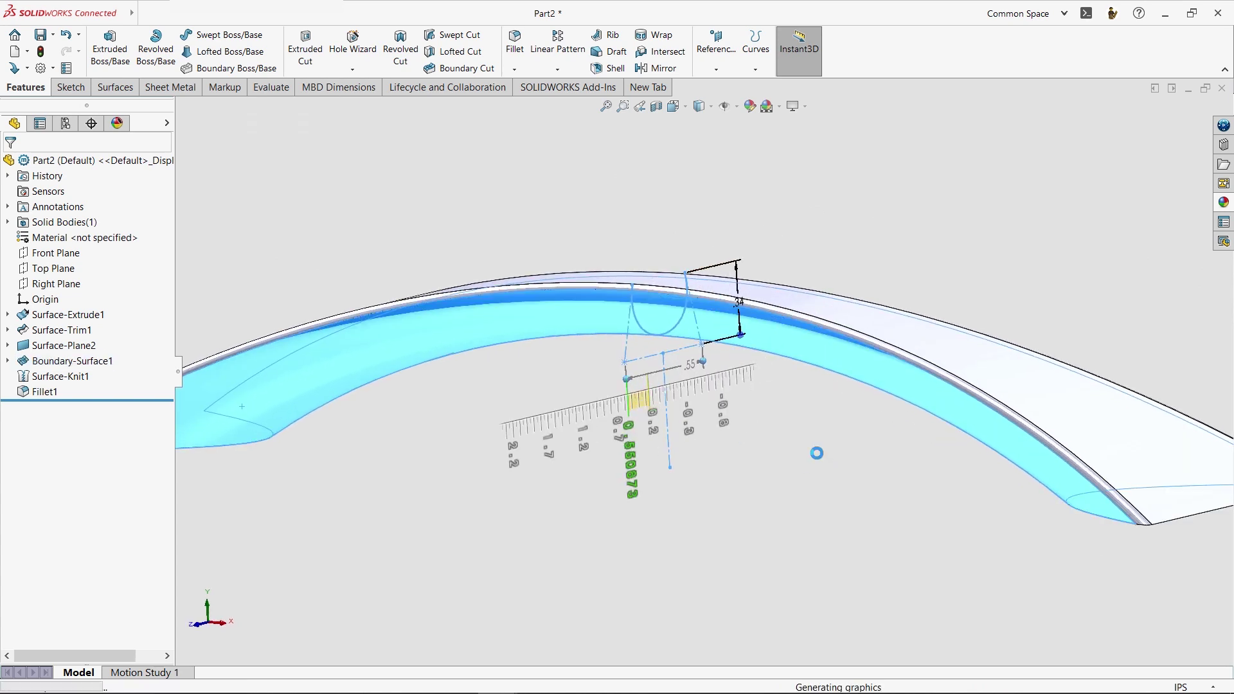
pyautogui.moveTo(773, 426); pyautogui.dragTo(734, 449, button='middle')
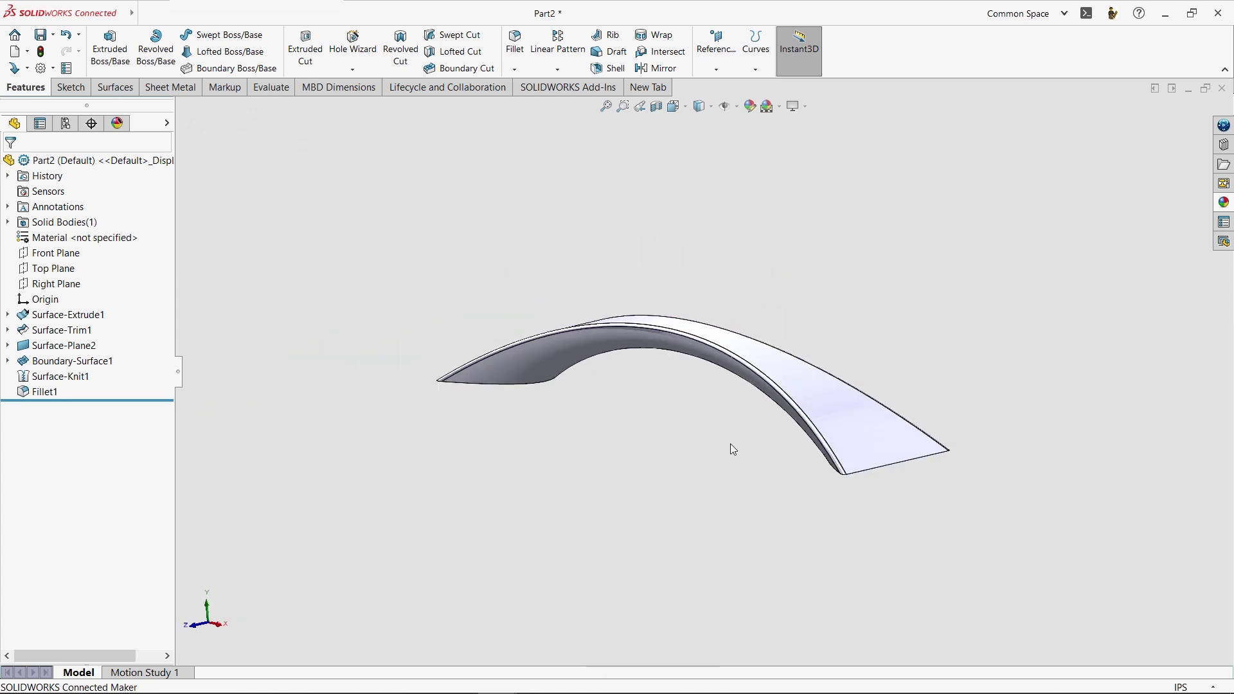